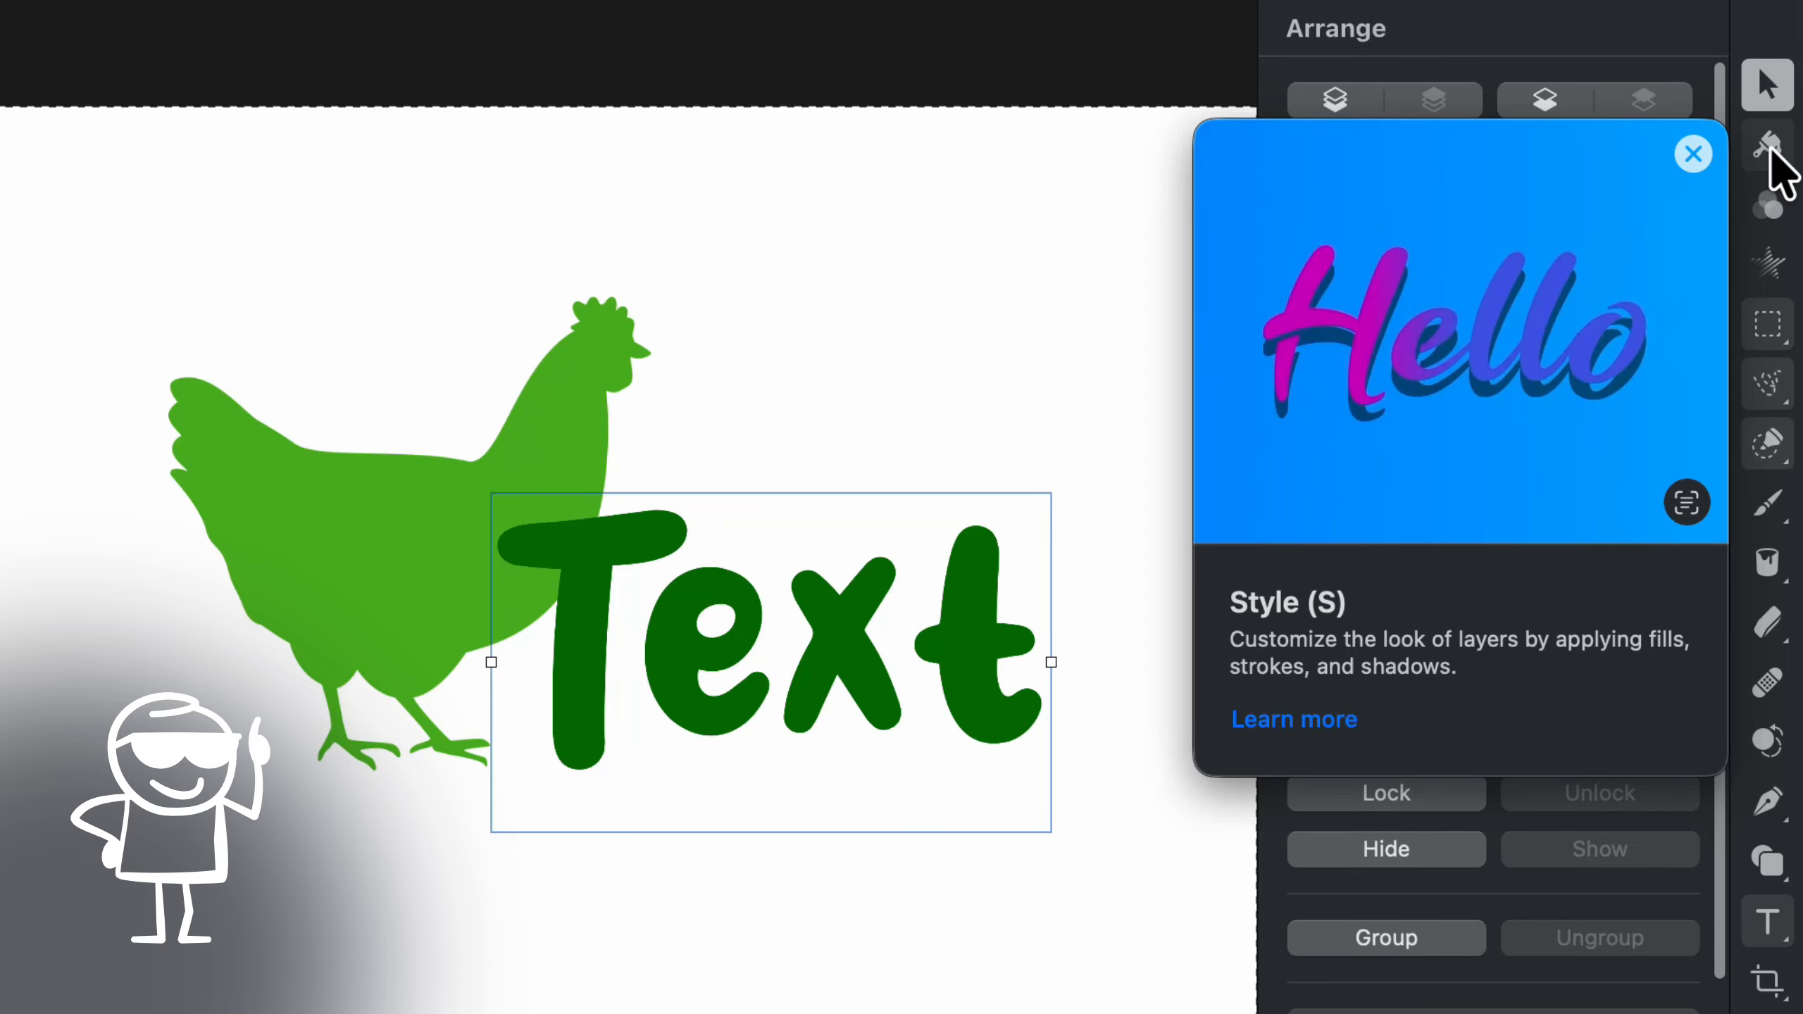
Give the text layer an inner shadow with 18 px blur, 40 px distance and a 120.1° angle.
click(1768, 146)
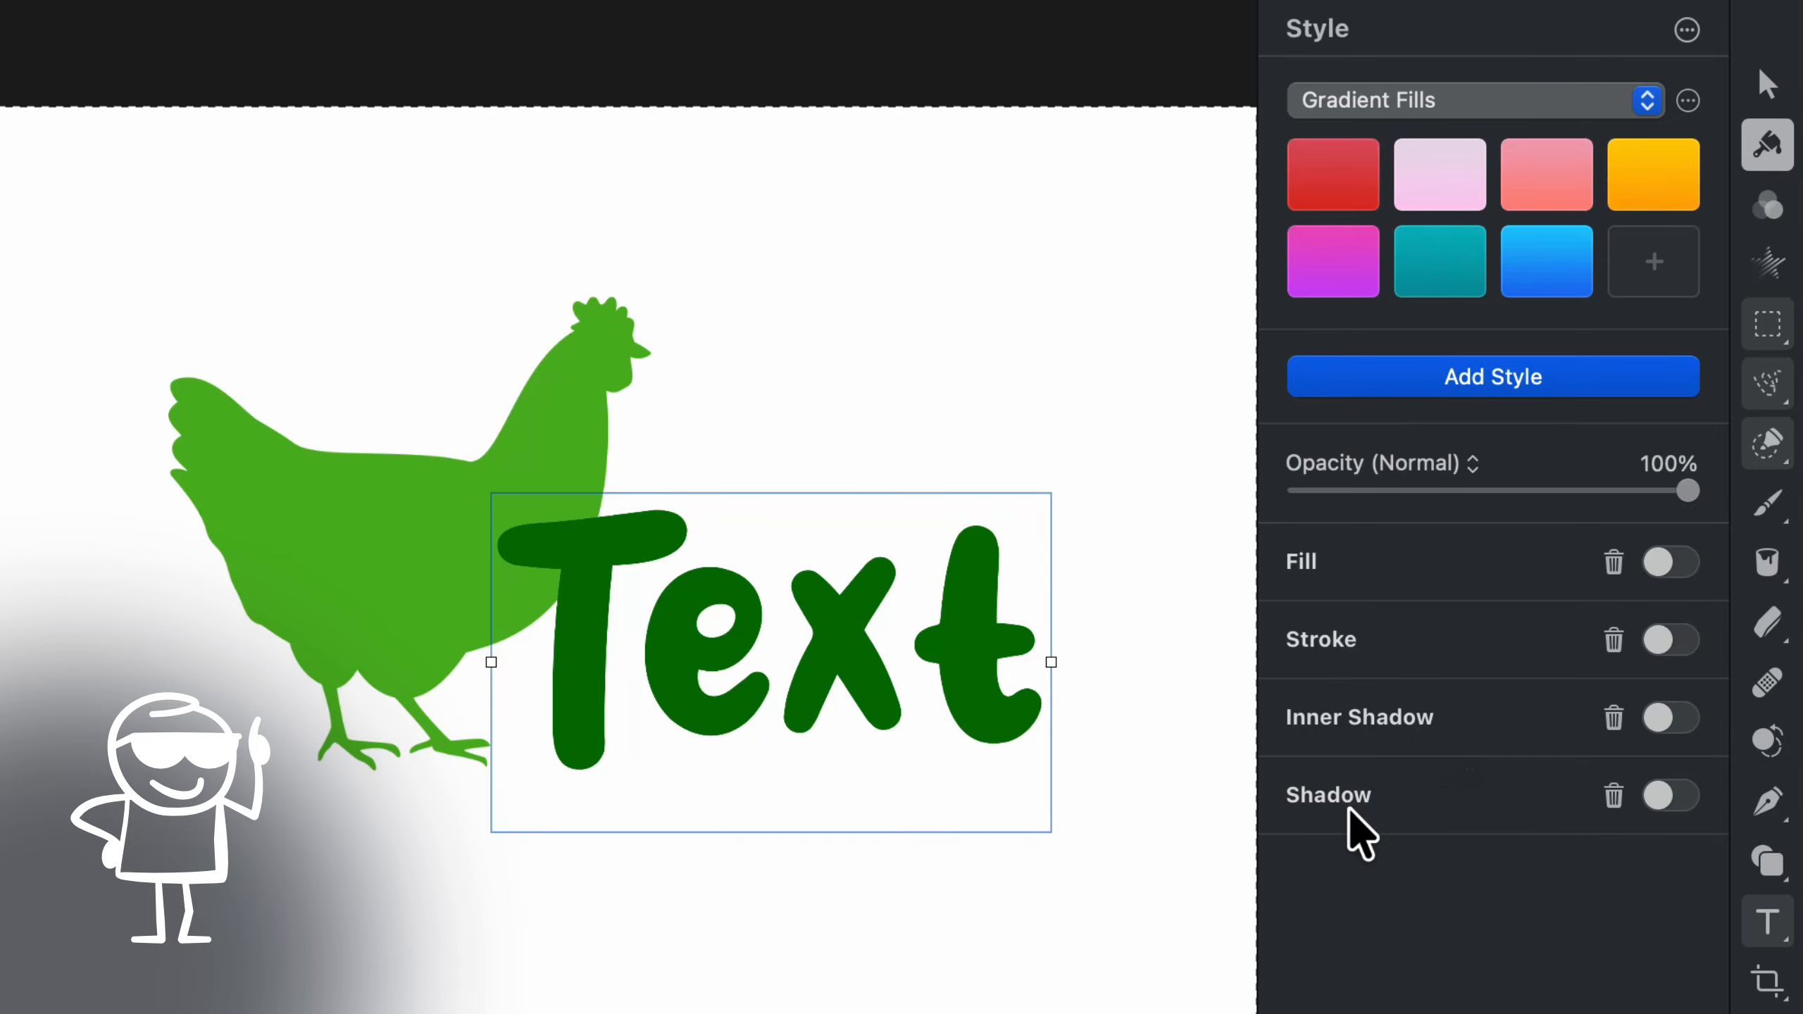
click(1676, 717)
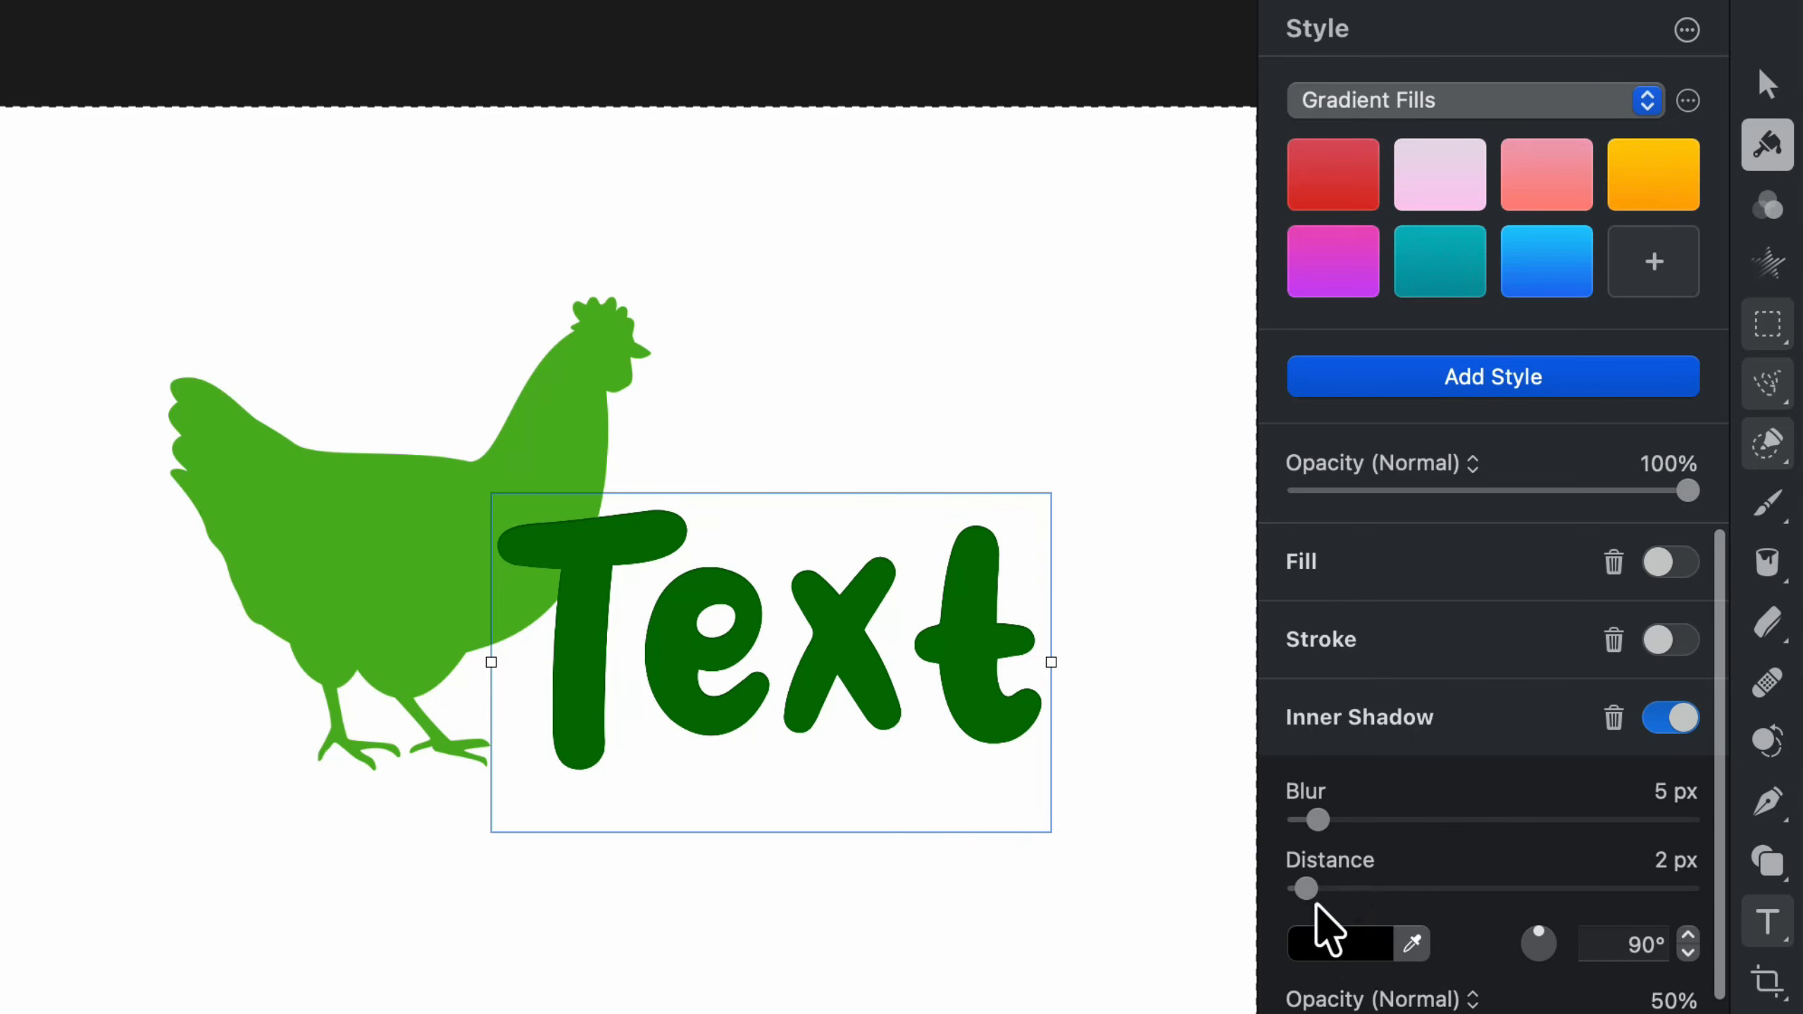
drag(1310, 892, 1449, 894)
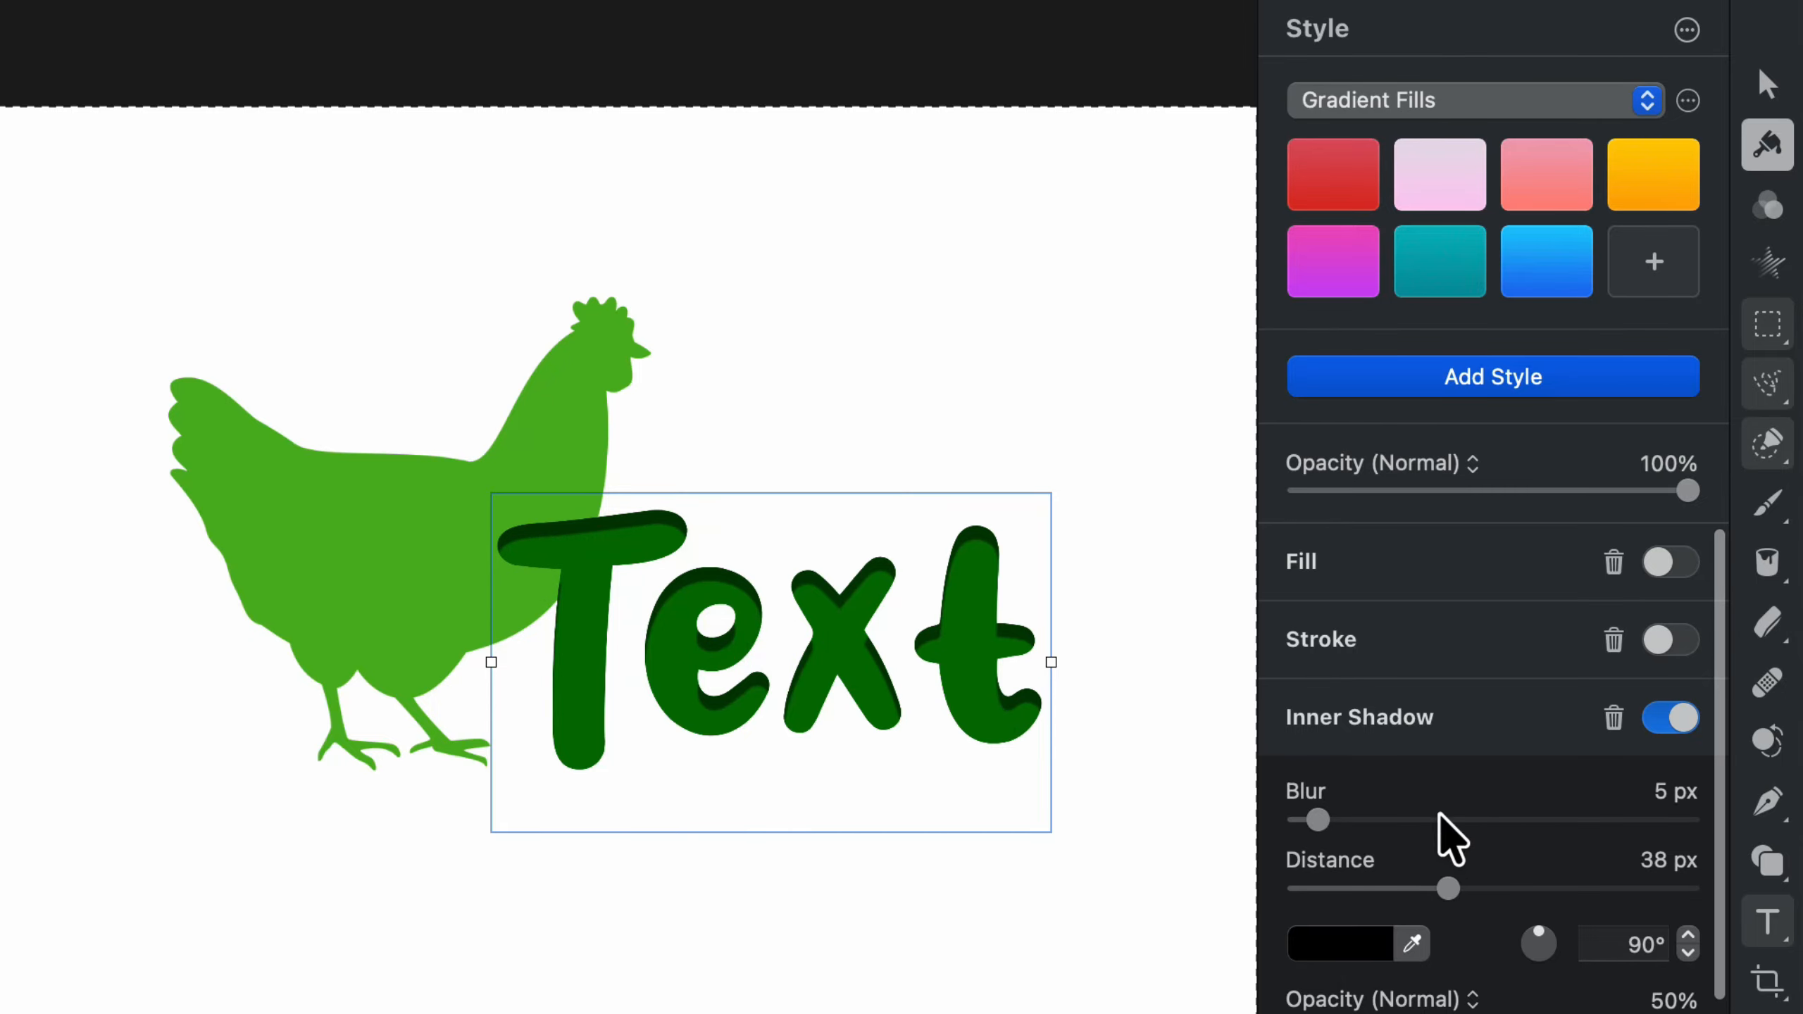
drag(1319, 821, 1368, 820)
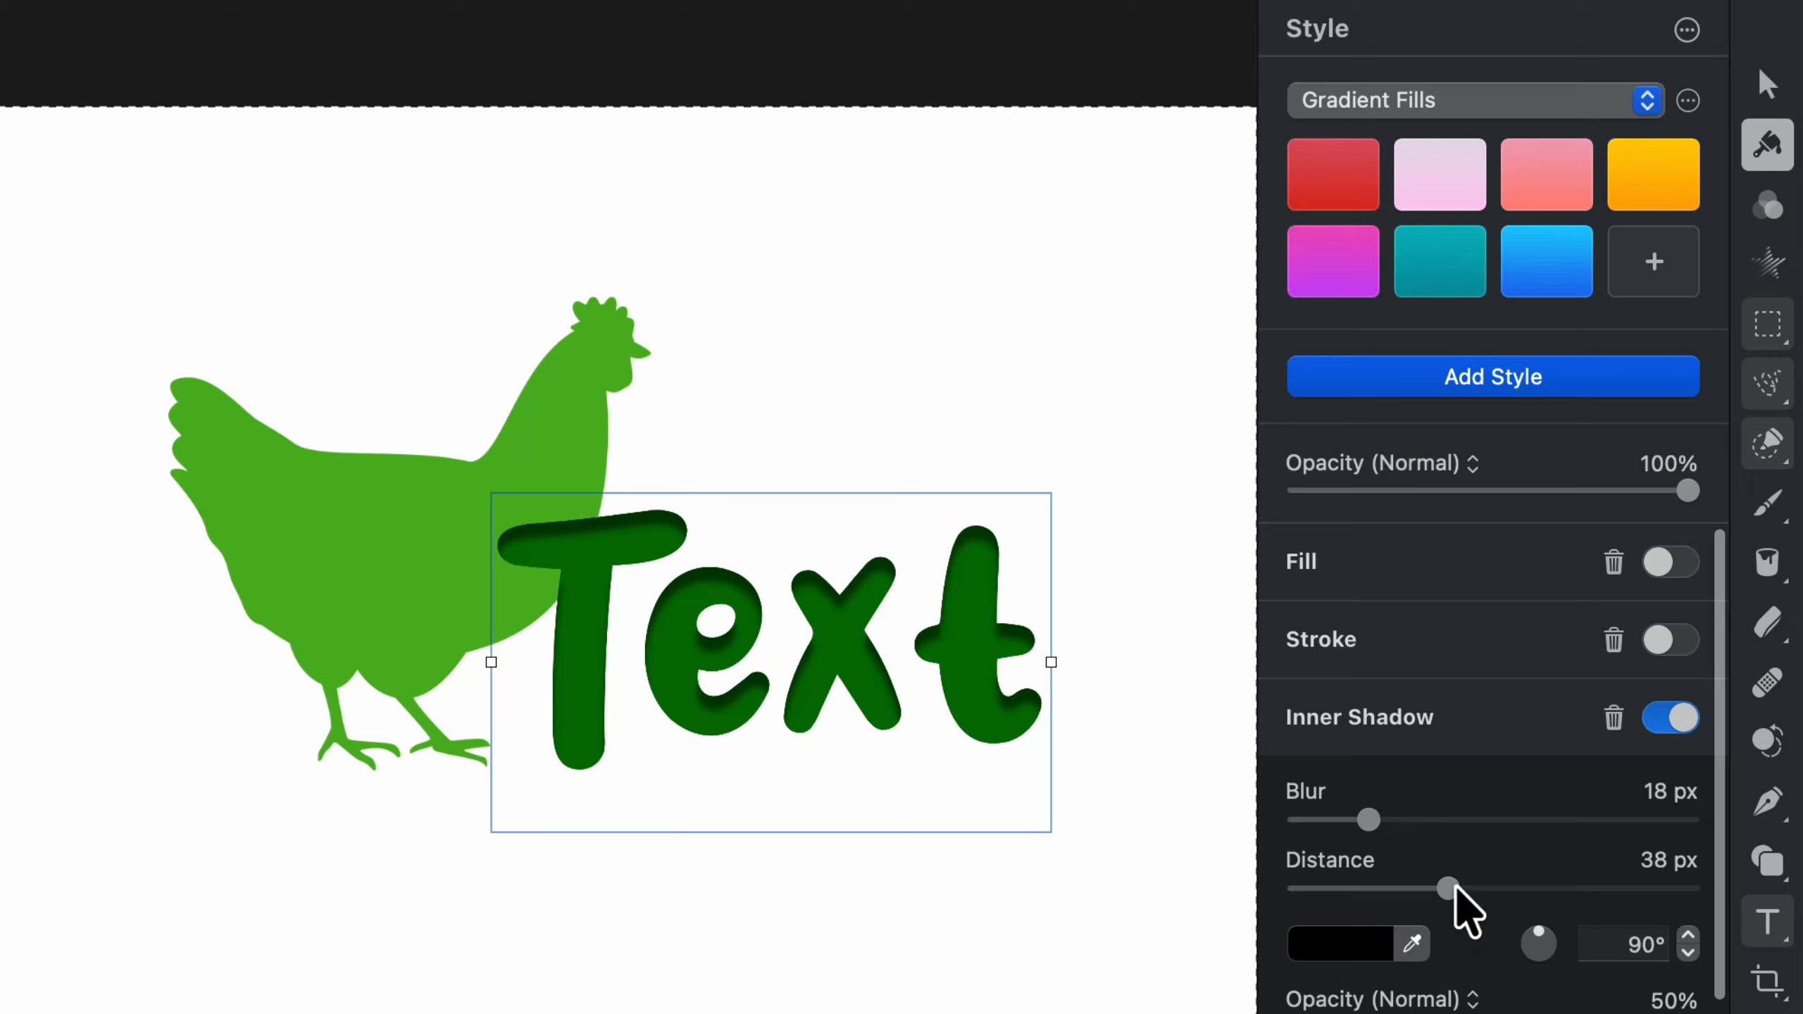
mouse_move(1450, 890)
mouse_down()
mouse_move(1558, 889)
mouse_move(1456, 888)
mouse_up()
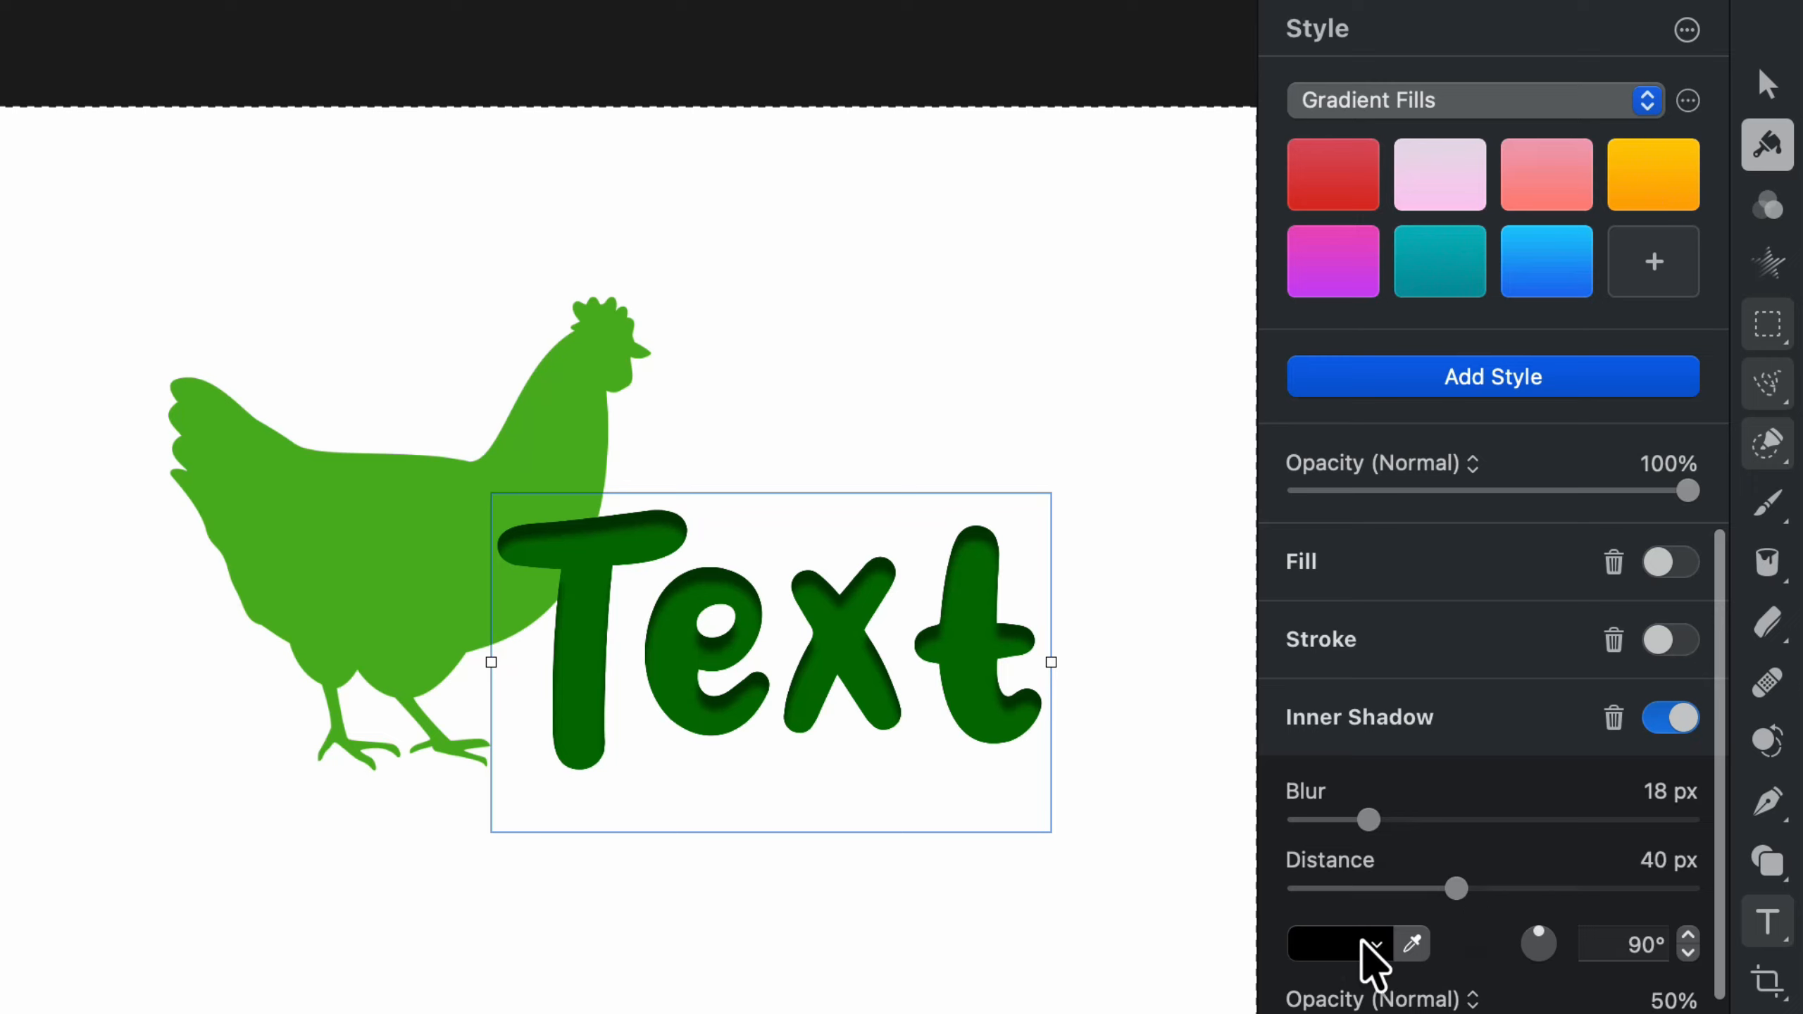
drag(1535, 935, 1484, 810)
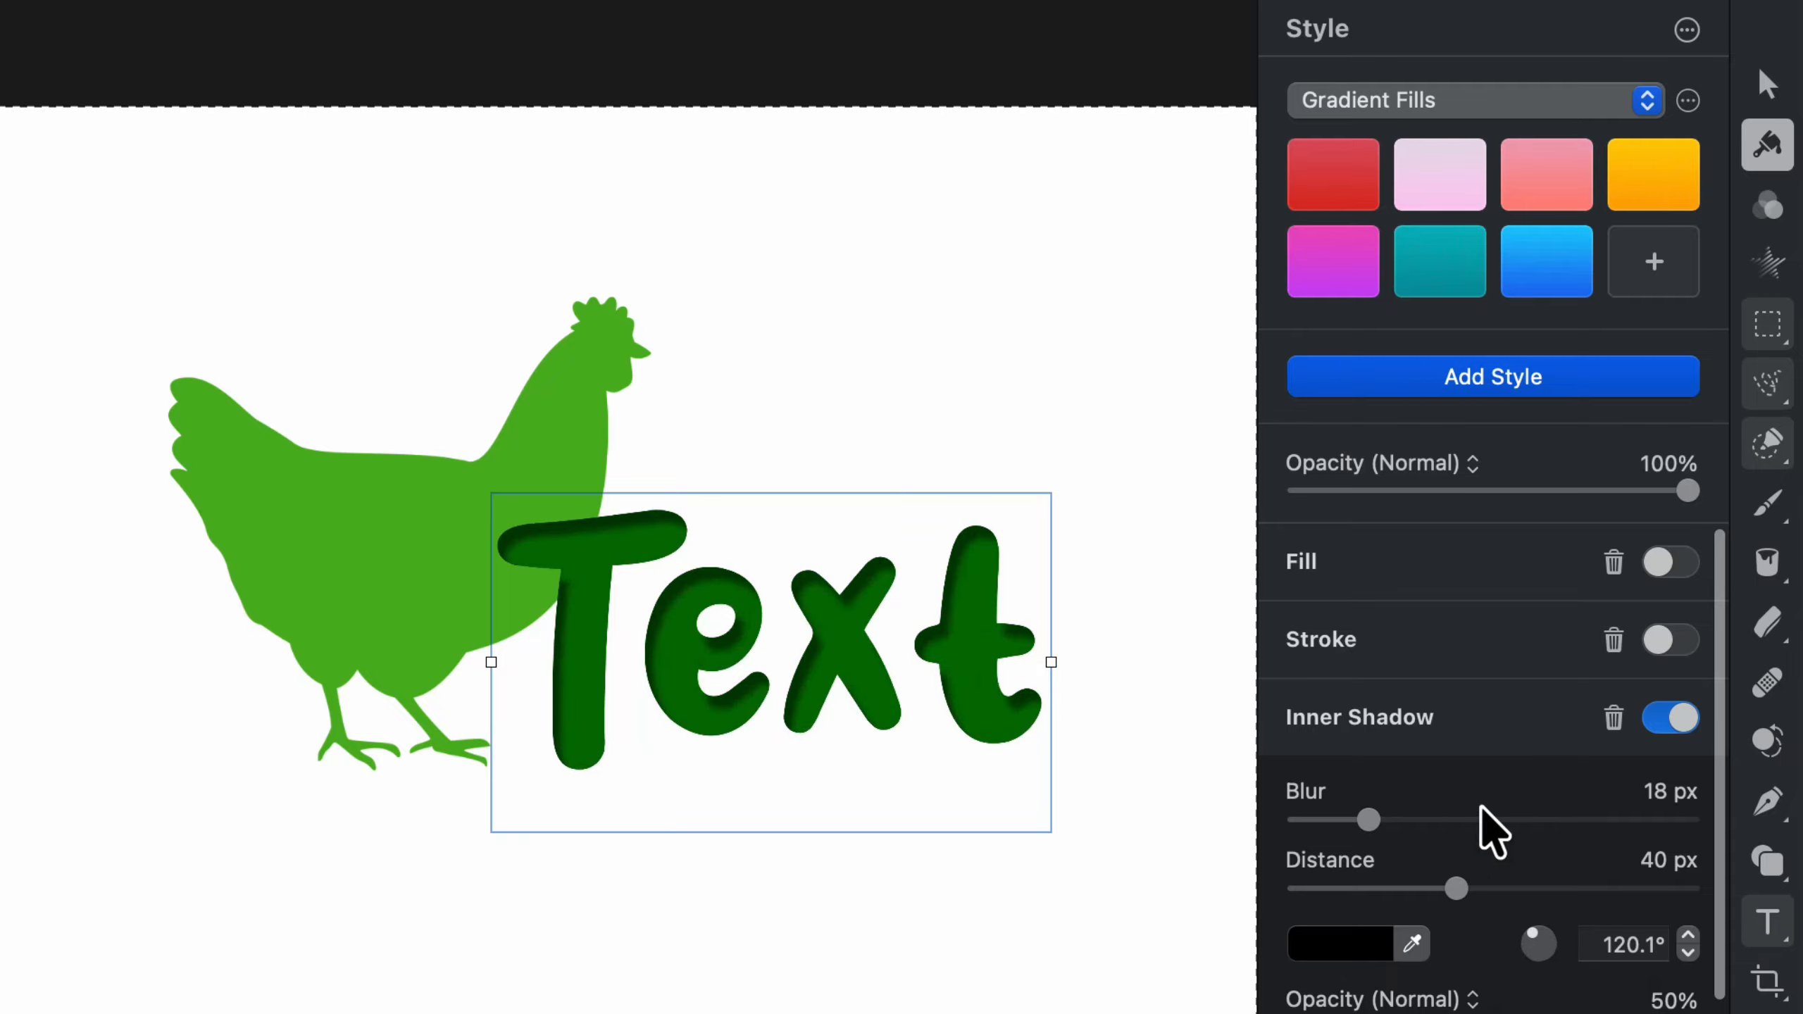
Turn off and delete the inner shadow style on the text layer.
click(1673, 717)
click(1613, 717)
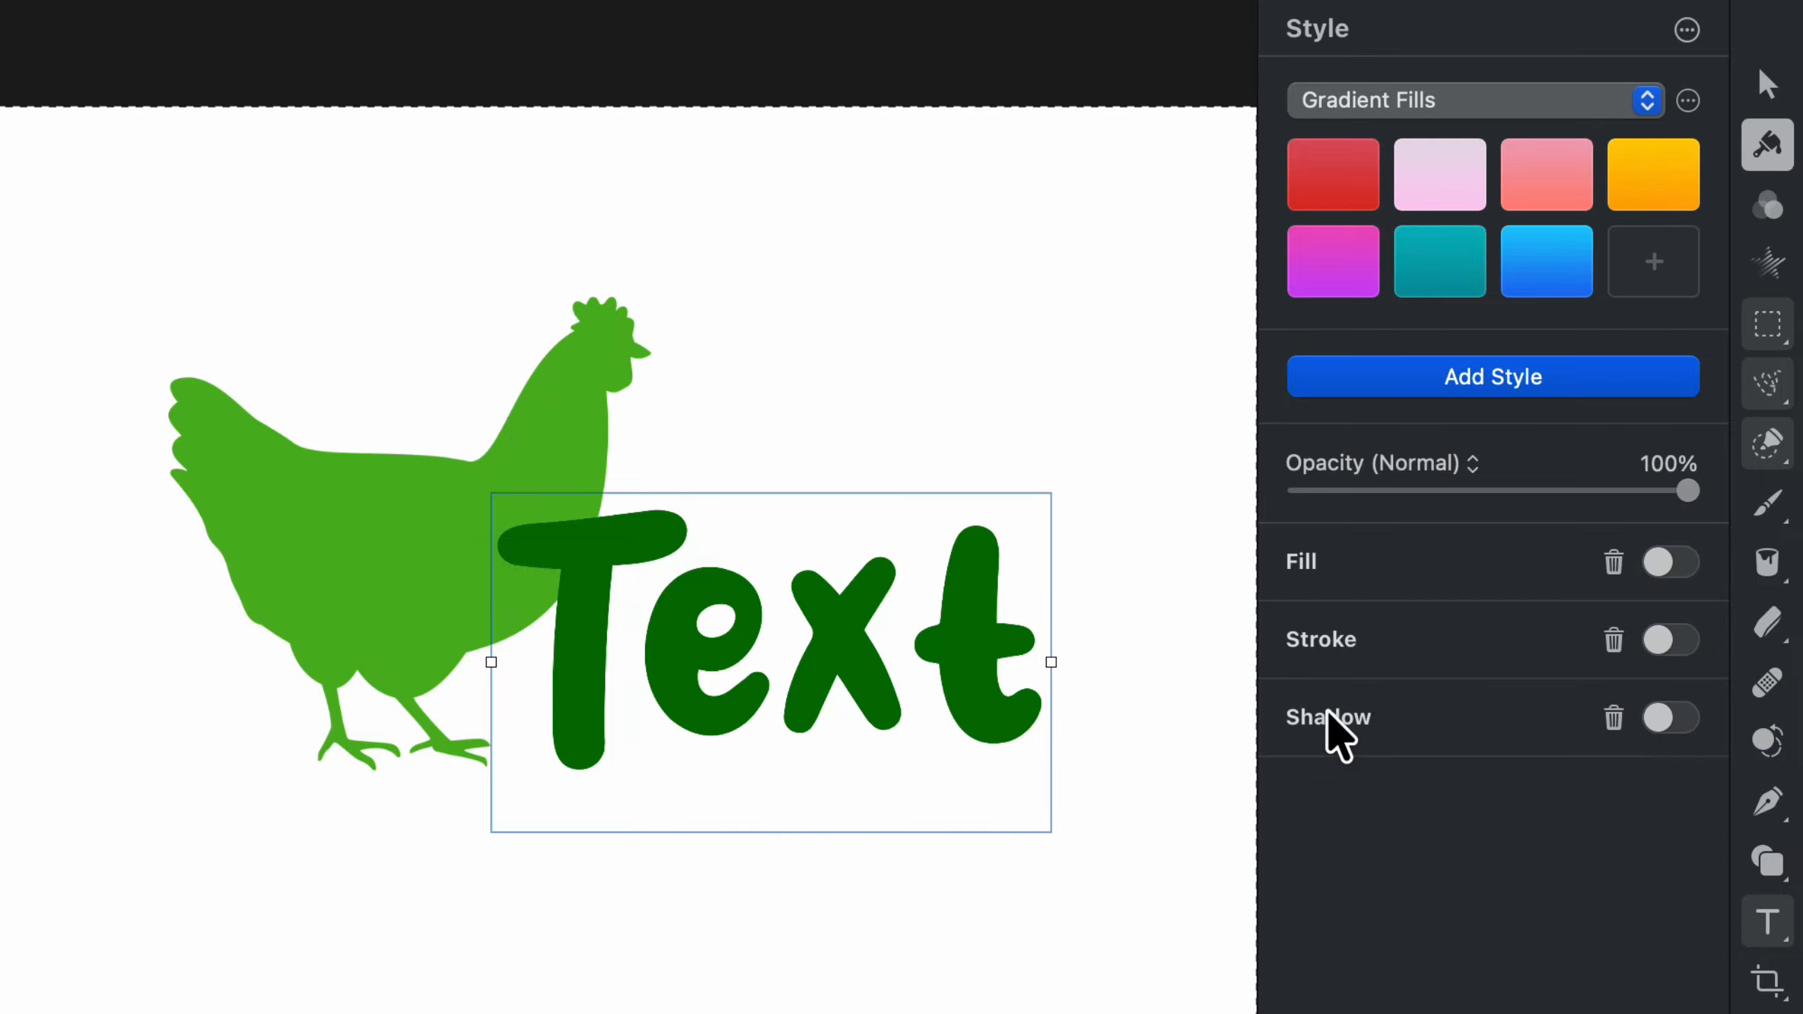
Apply a drop shadow to the text layer with 43 px distance and 23 px blur.
click(1668, 717)
drag(1305, 889, 1466, 889)
drag(1319, 820, 1391, 820)
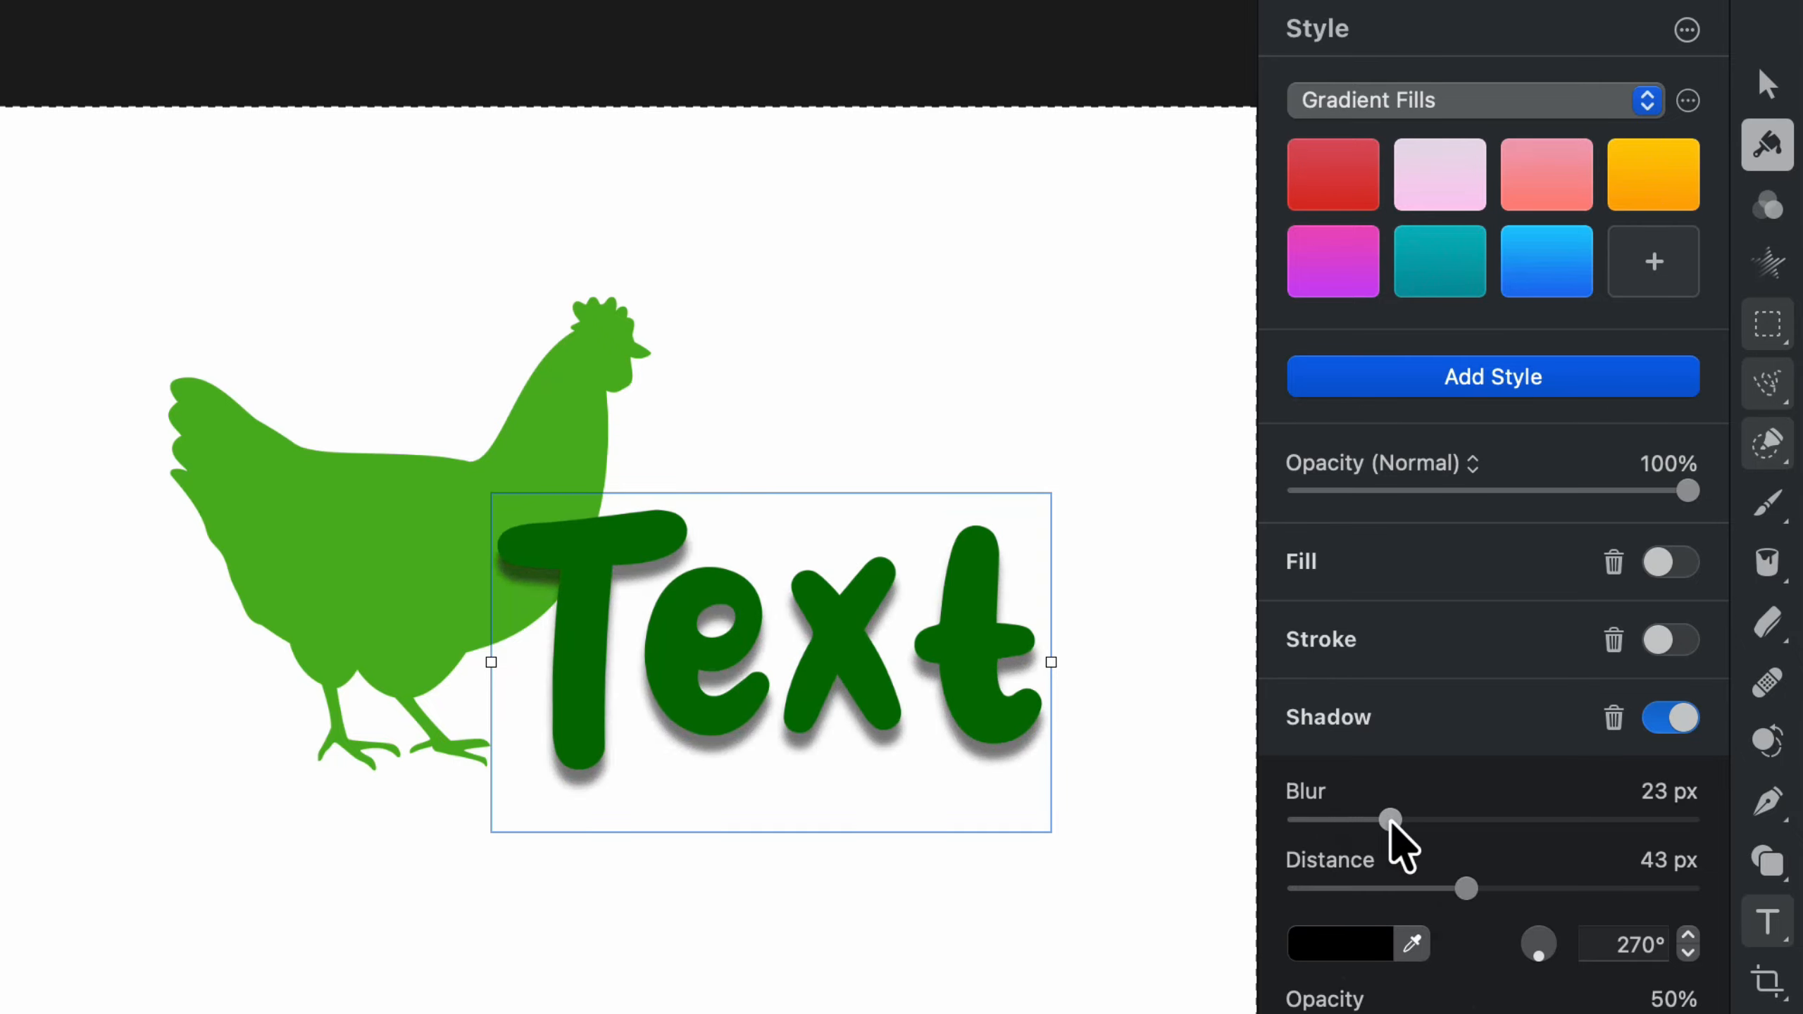
Change the text's drop shadow colour to the dark blue-grey 2A2C32.
click(1361, 950)
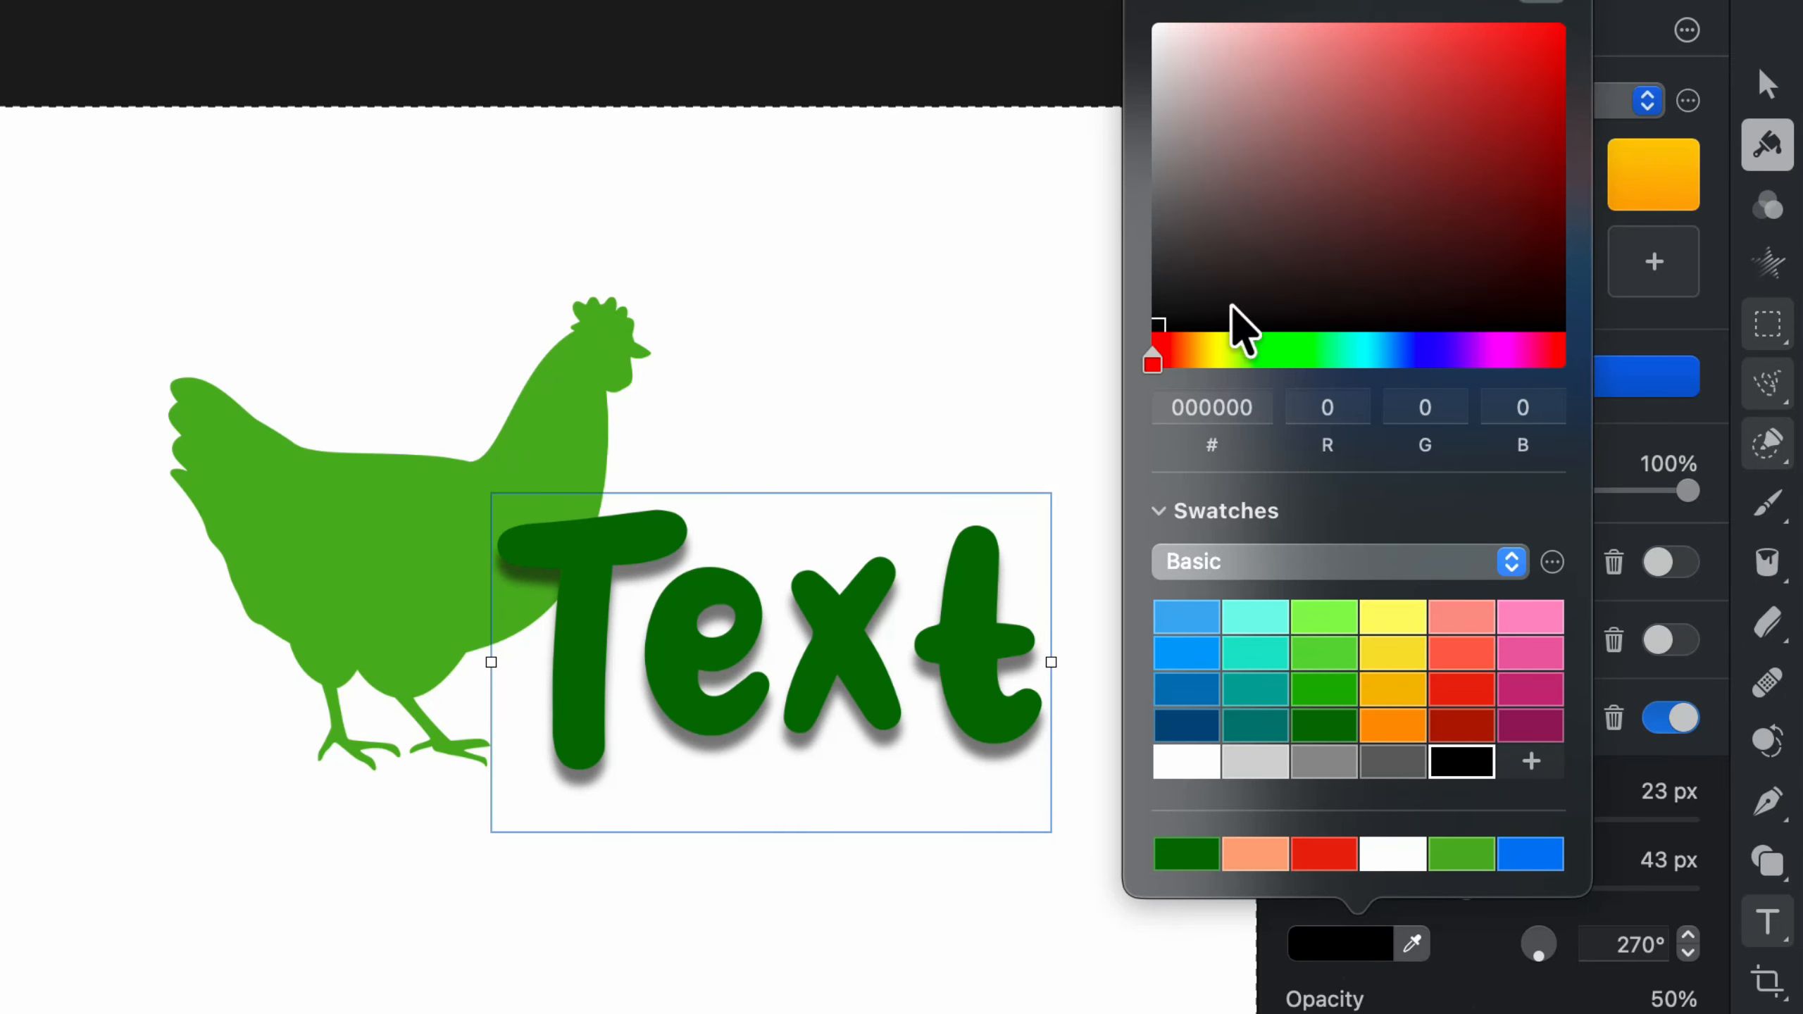
click(1210, 284)
mouse_move(1210, 286)
mouse_down()
mouse_move(1158, 262)
mouse_move(1222, 270)
mouse_up()
click(1410, 358)
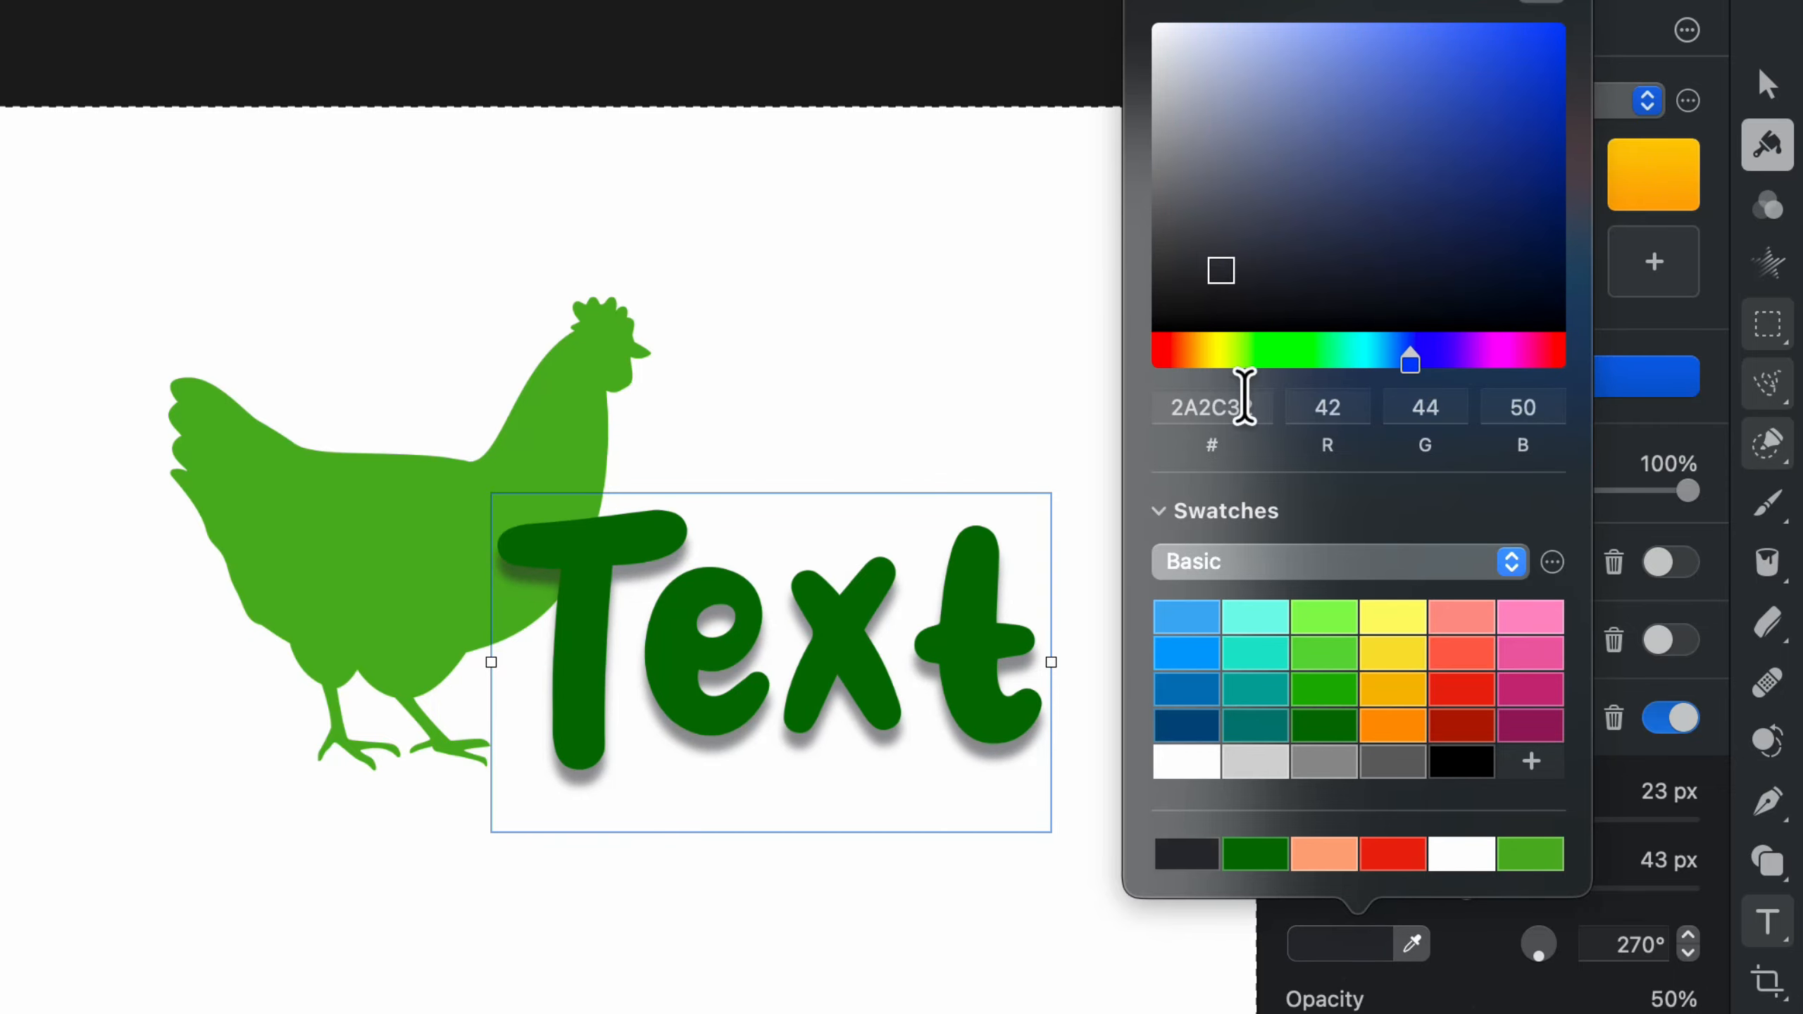
click(1464, 925)
Set the text's drop shadow angle to 312.6° and its opacity to 100%, then deselect the text.
drag(1534, 954, 1591, 970)
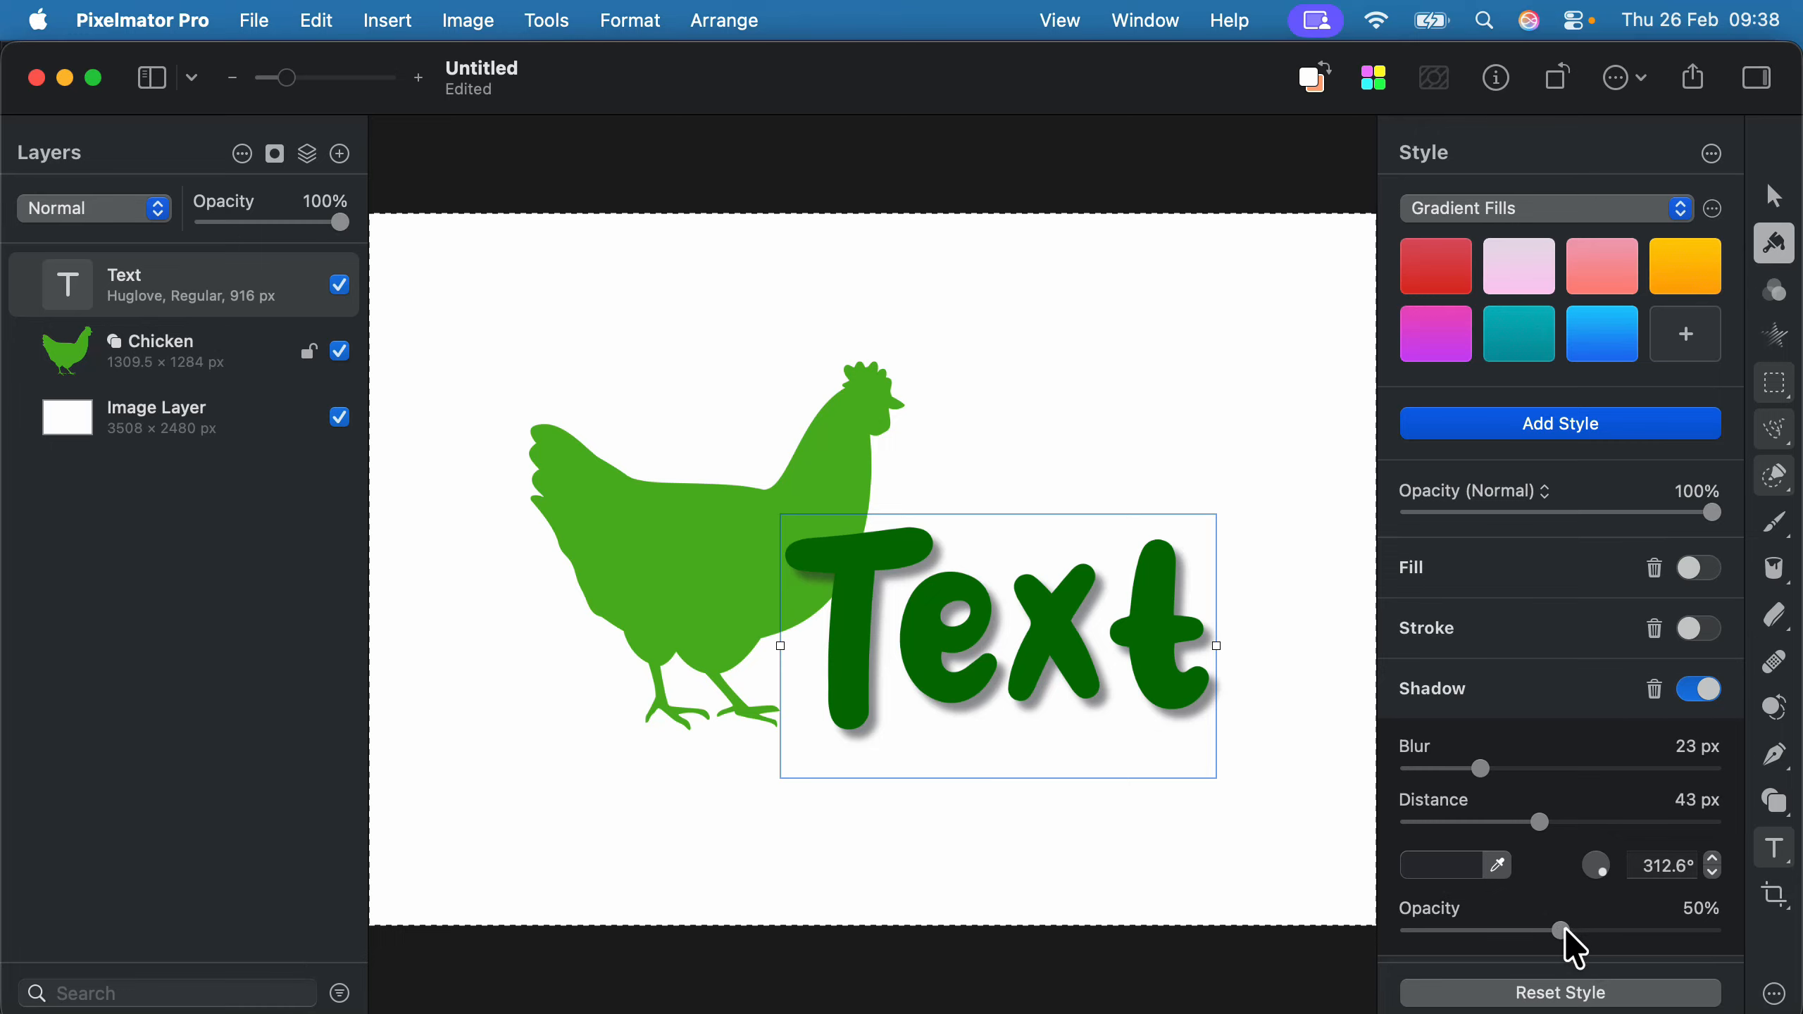
drag(1563, 931, 1754, 924)
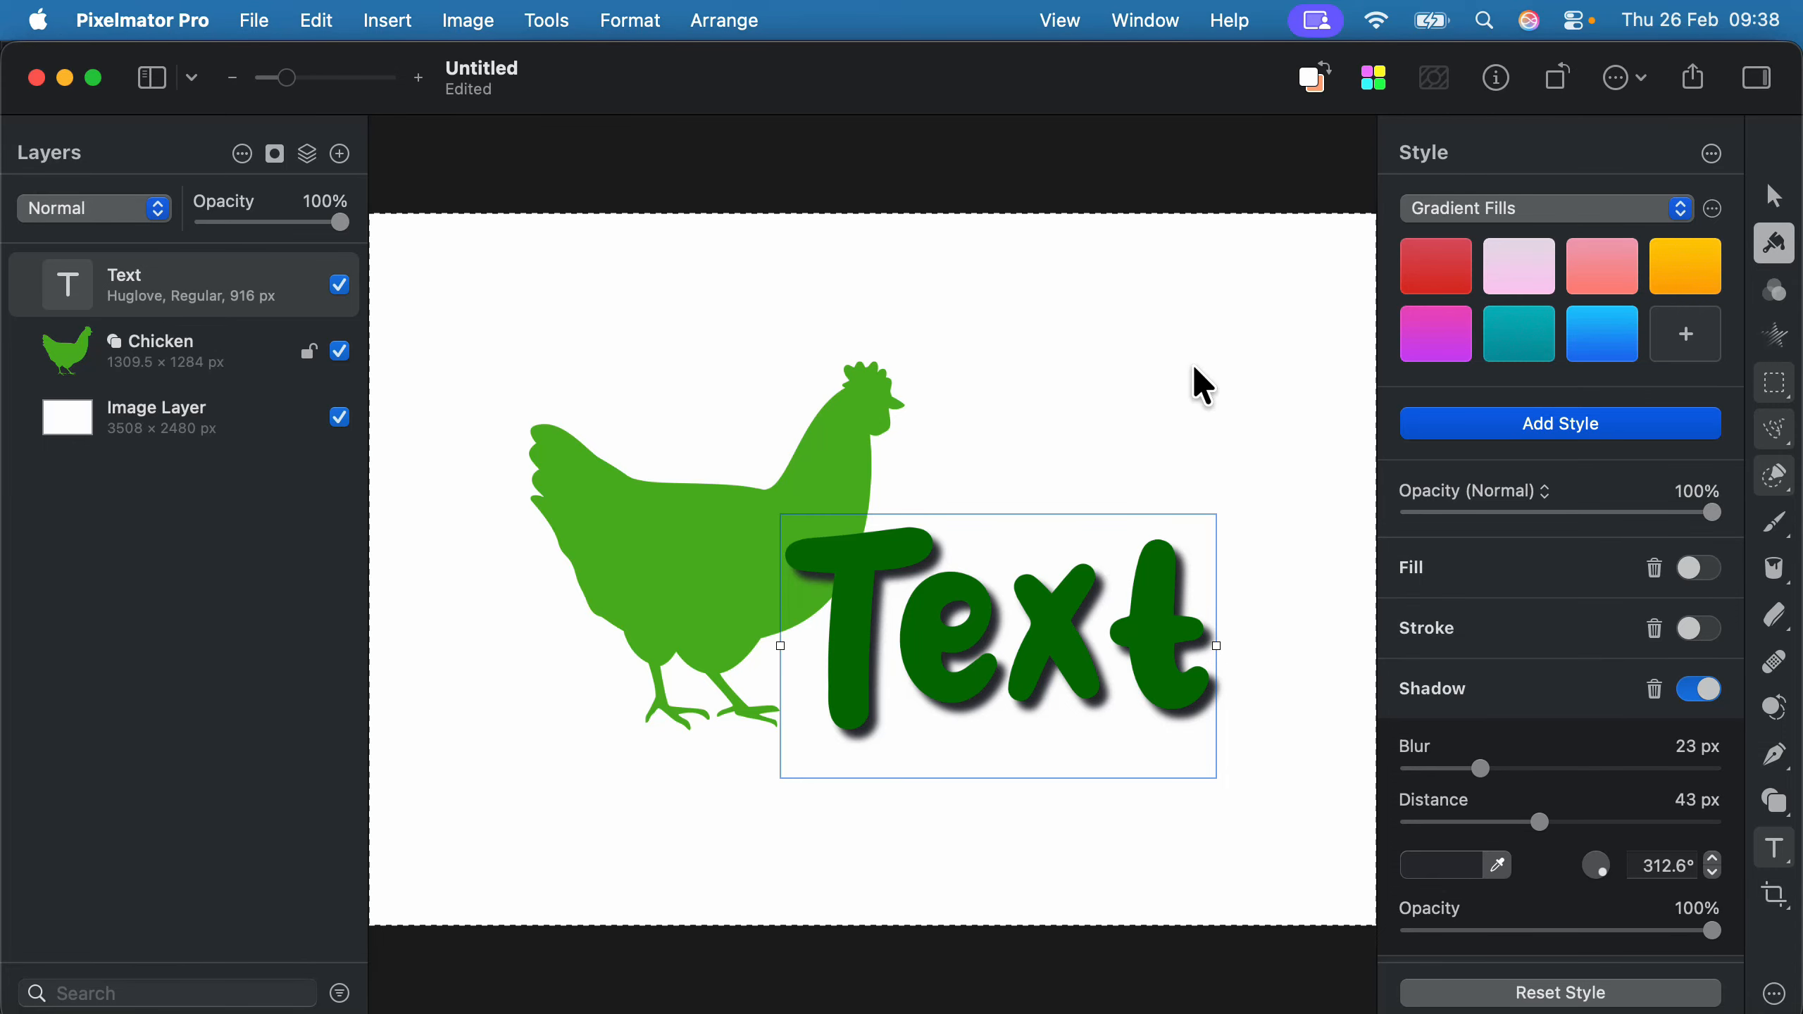
click(1168, 388)
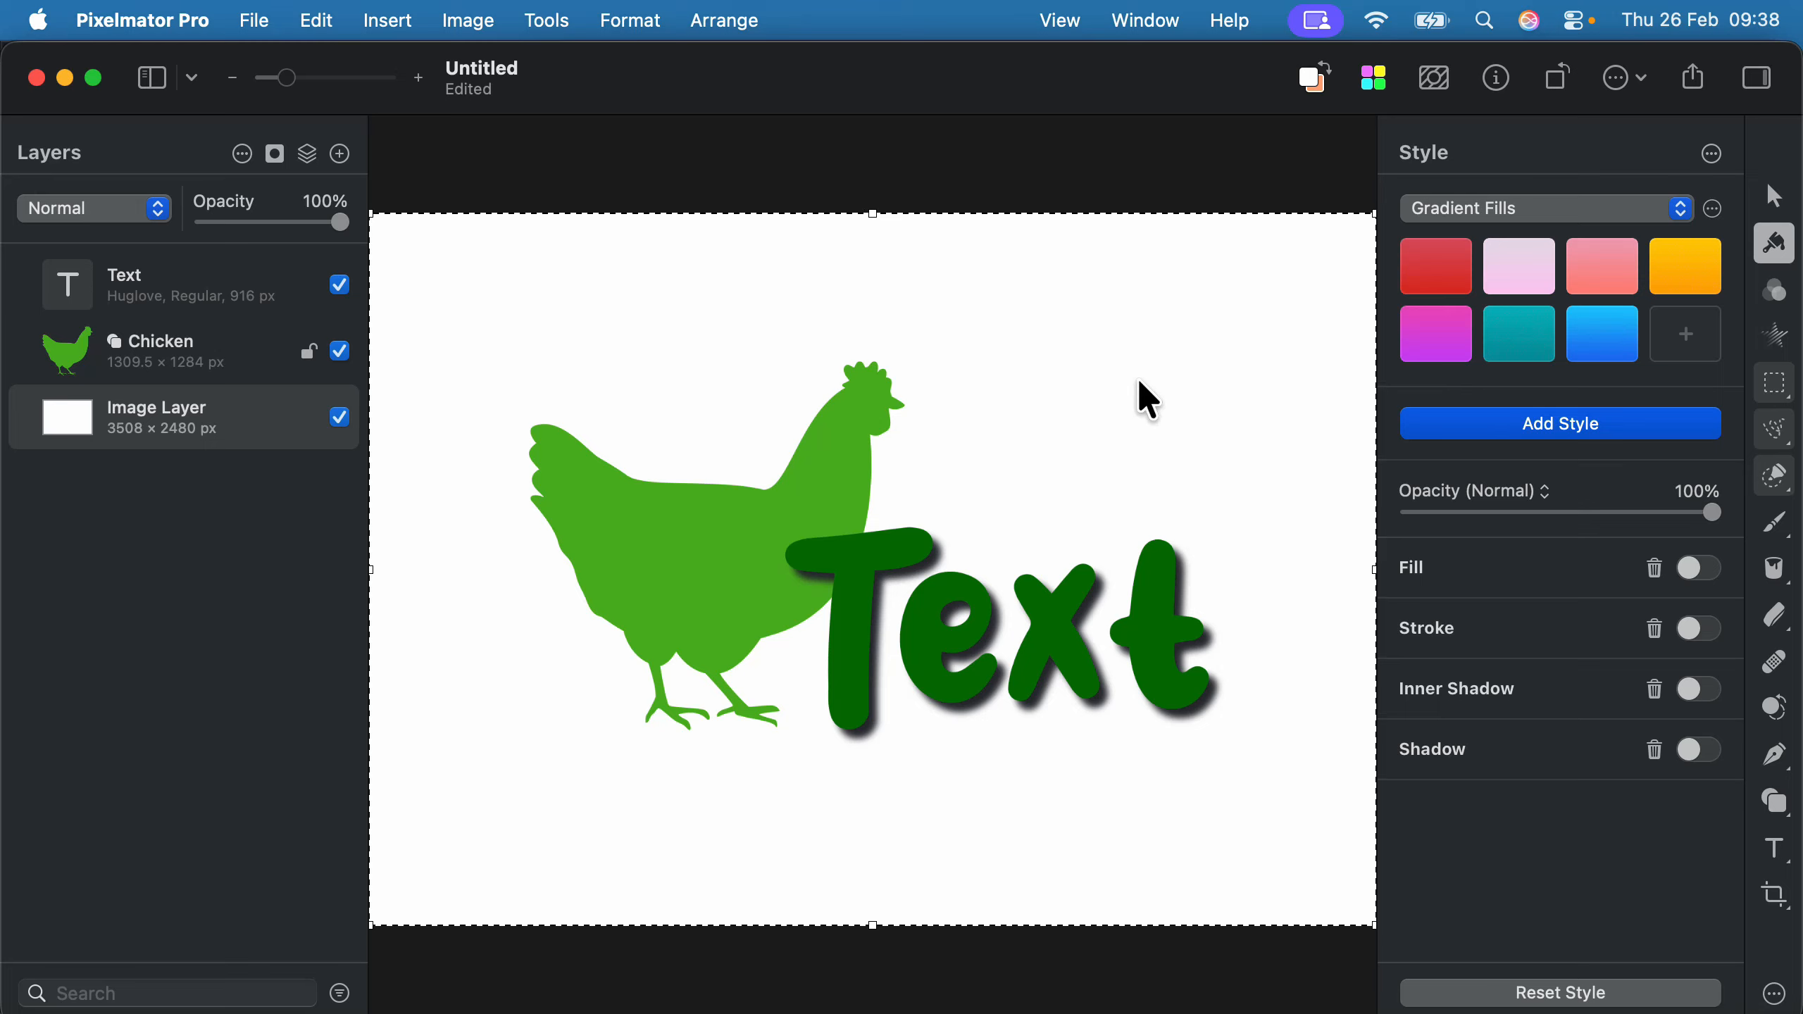
Change the chicken's fill to the lighter green 86E656.
click(861, 391)
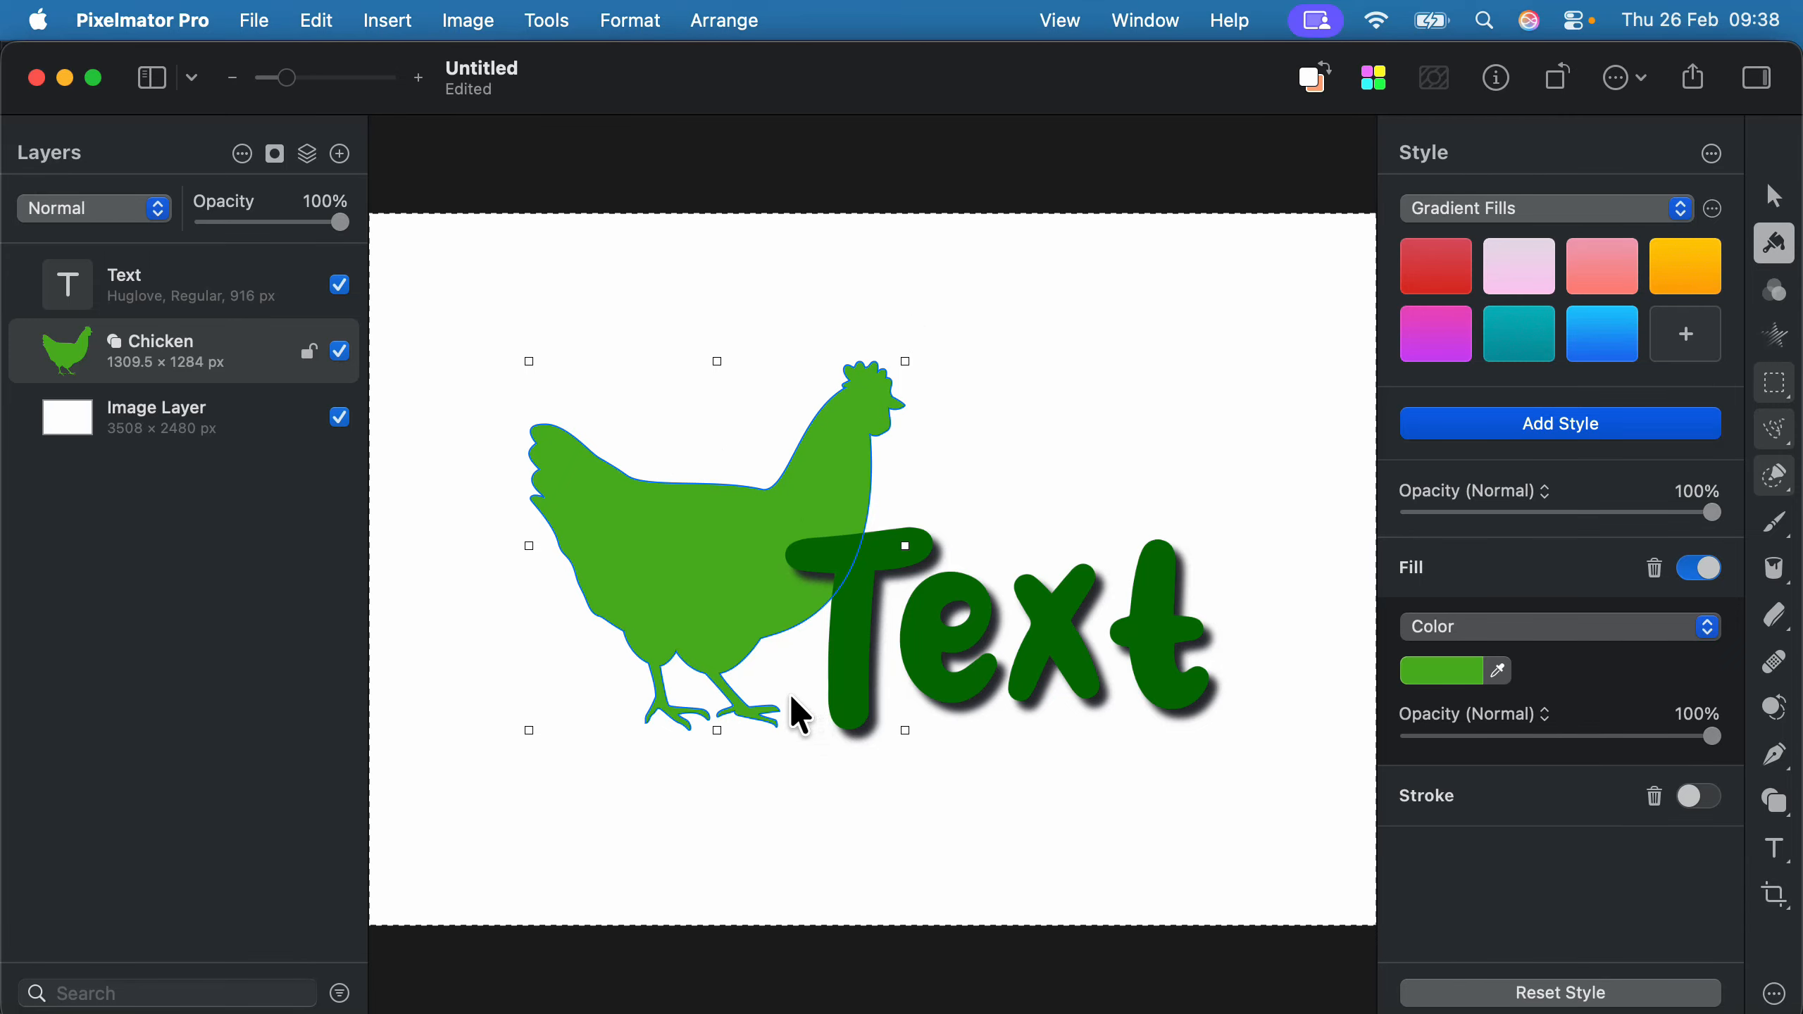
click(1446, 686)
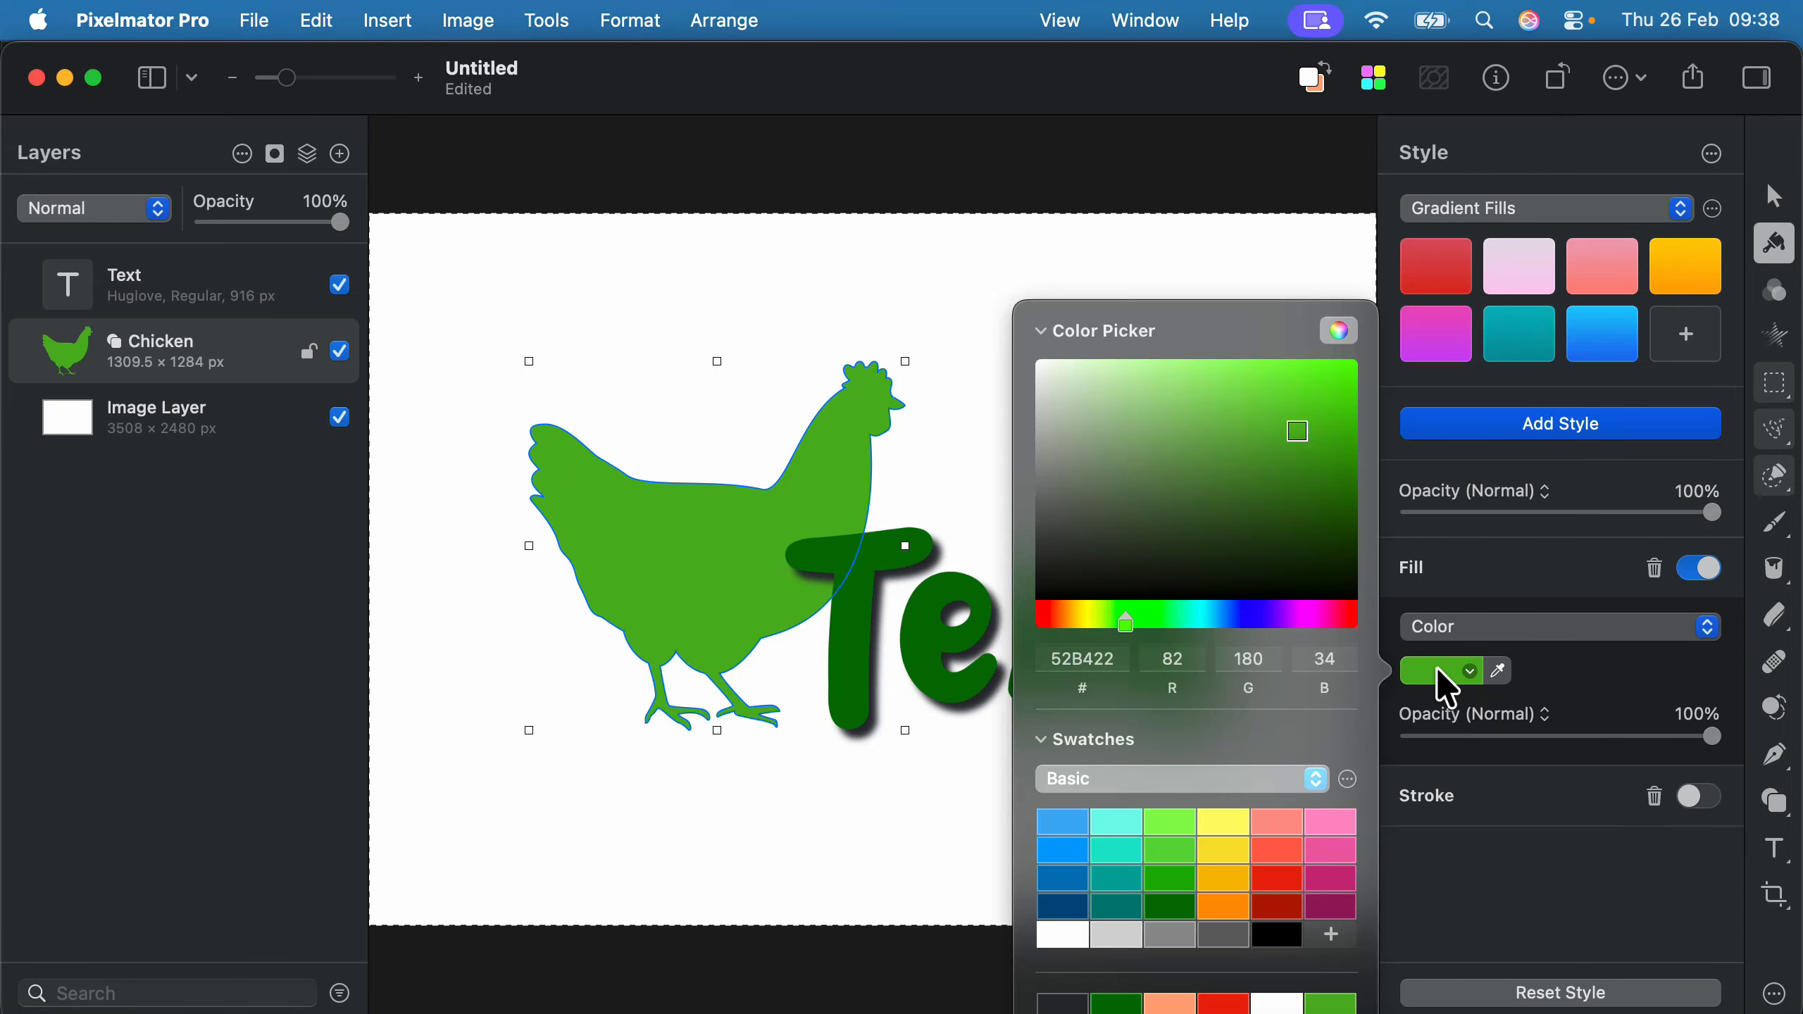
drag(1263, 398, 1240, 392)
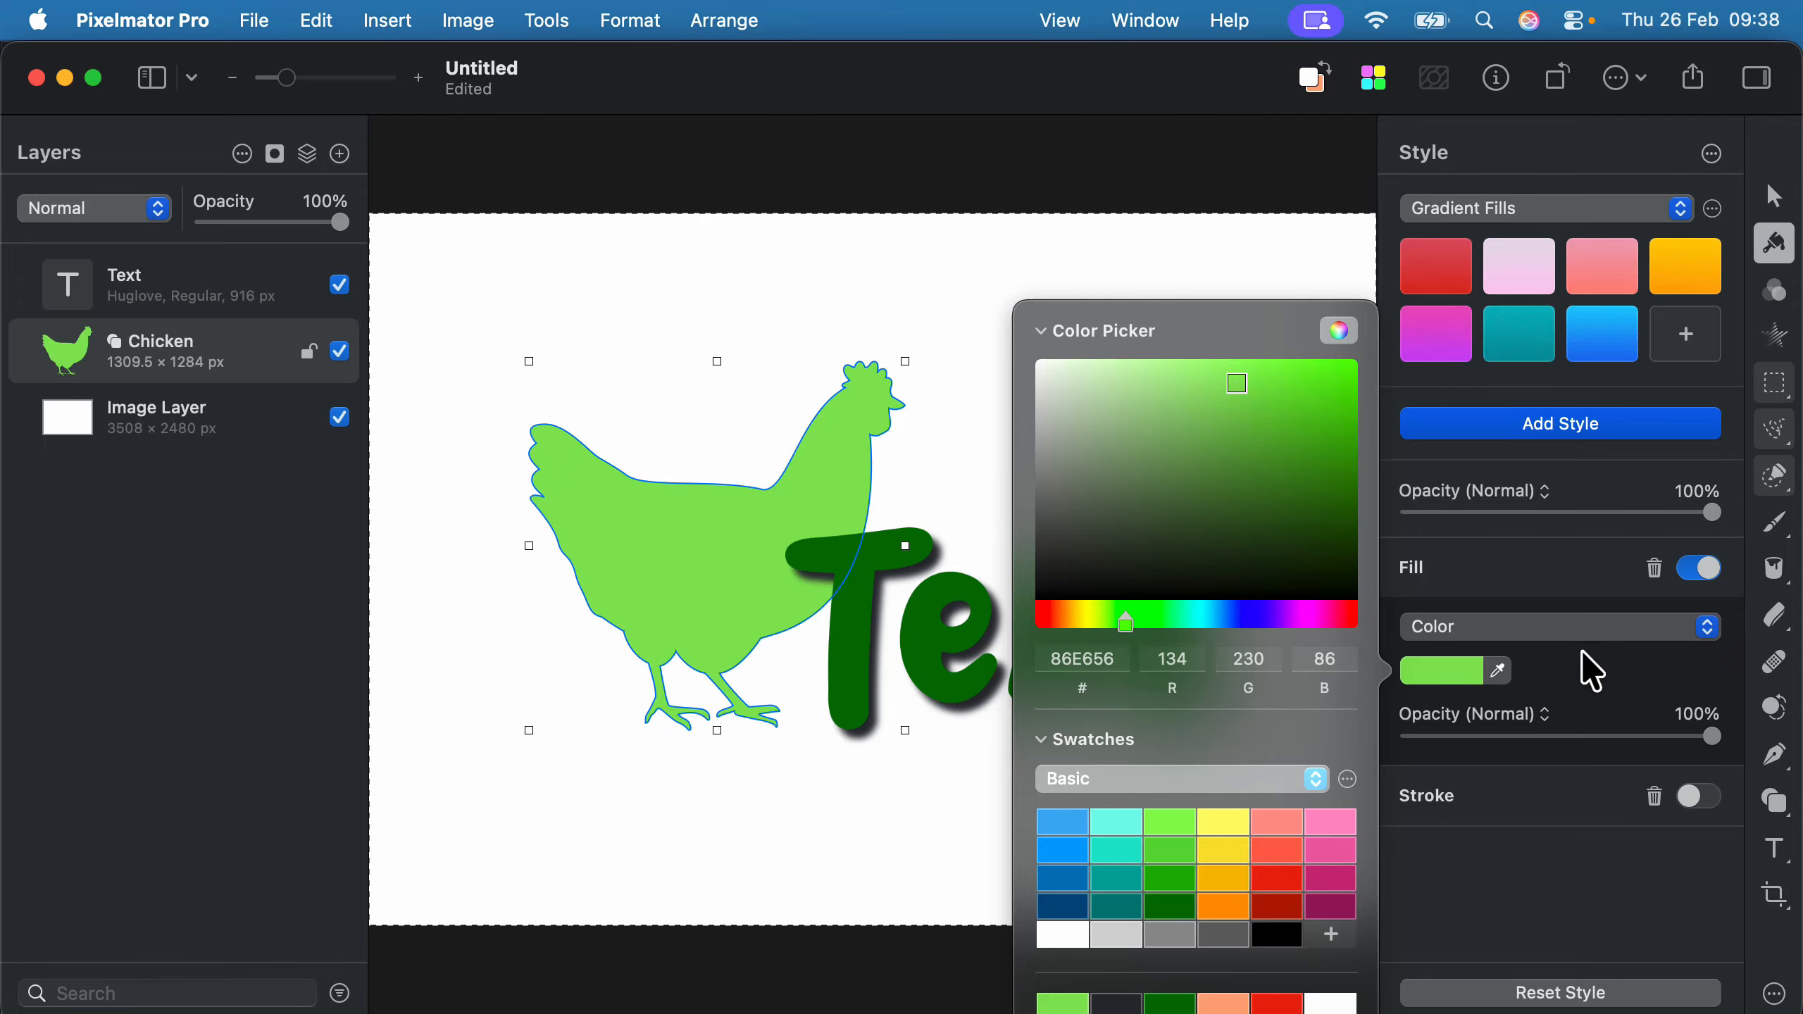
click(1607, 686)
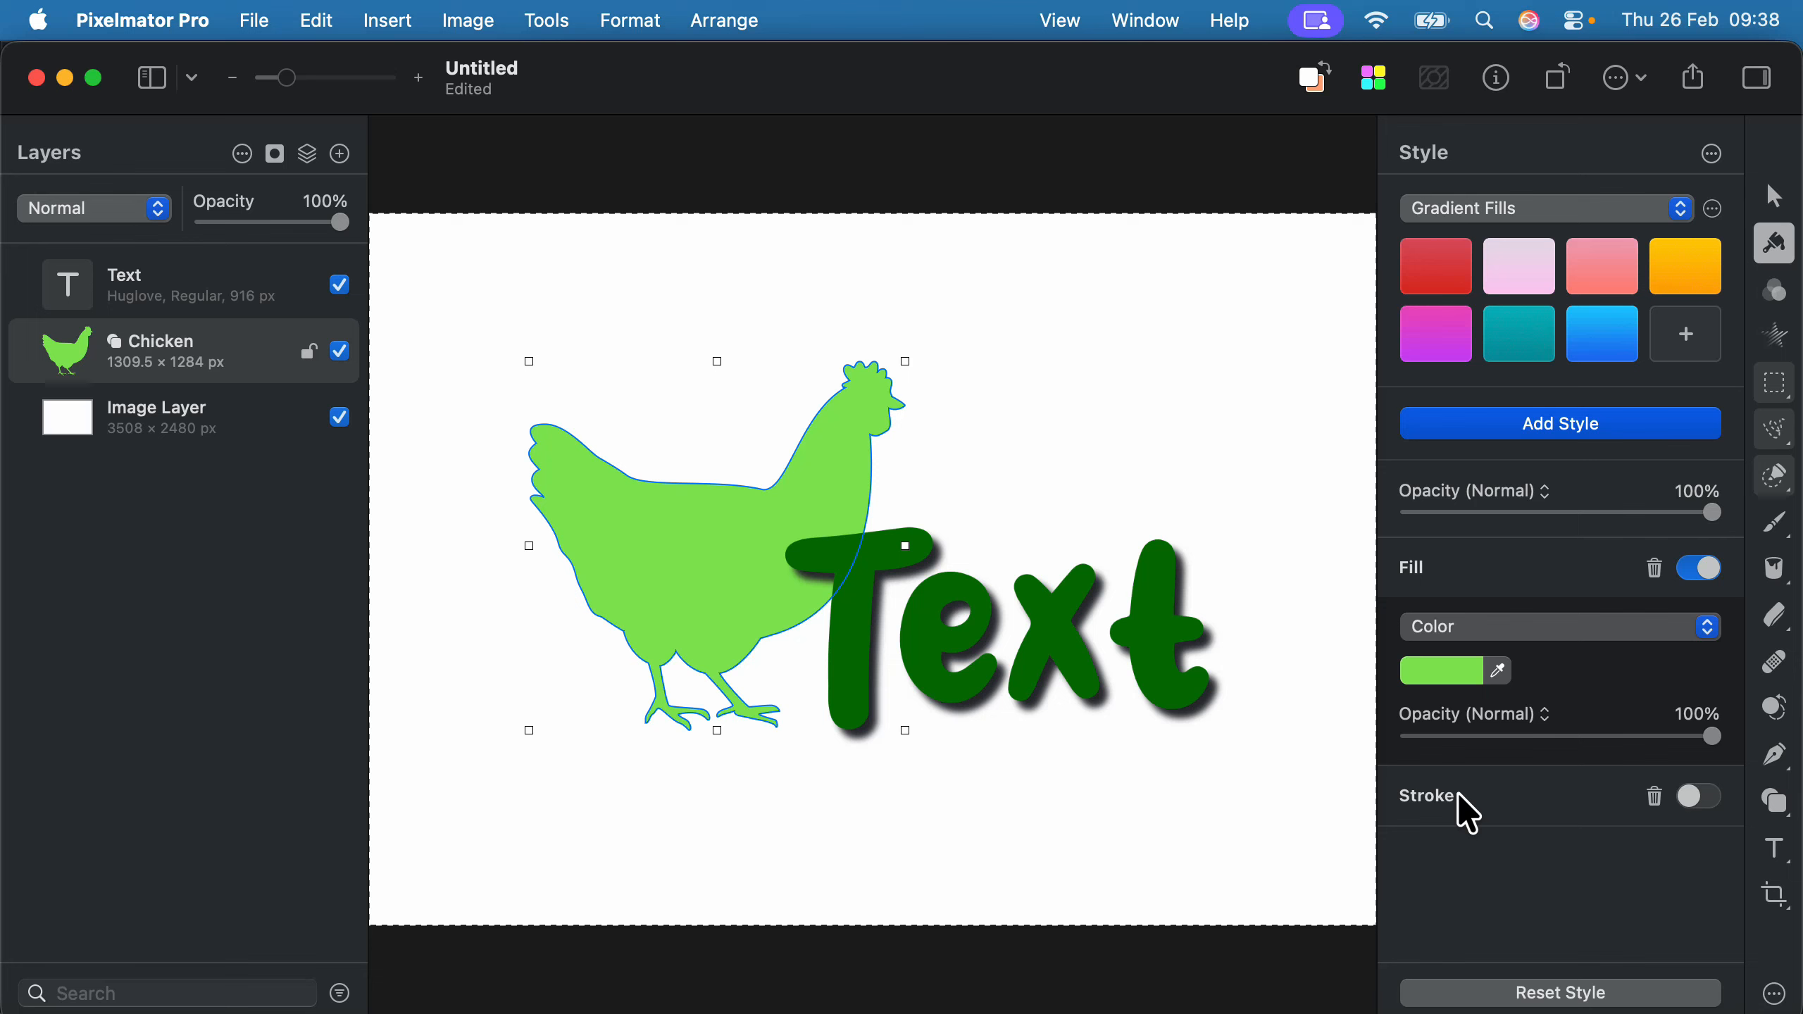
Add a drop shadow to the chicken with 59 px distance, 29 px blur and a 233.4° angle.
click(1516, 428)
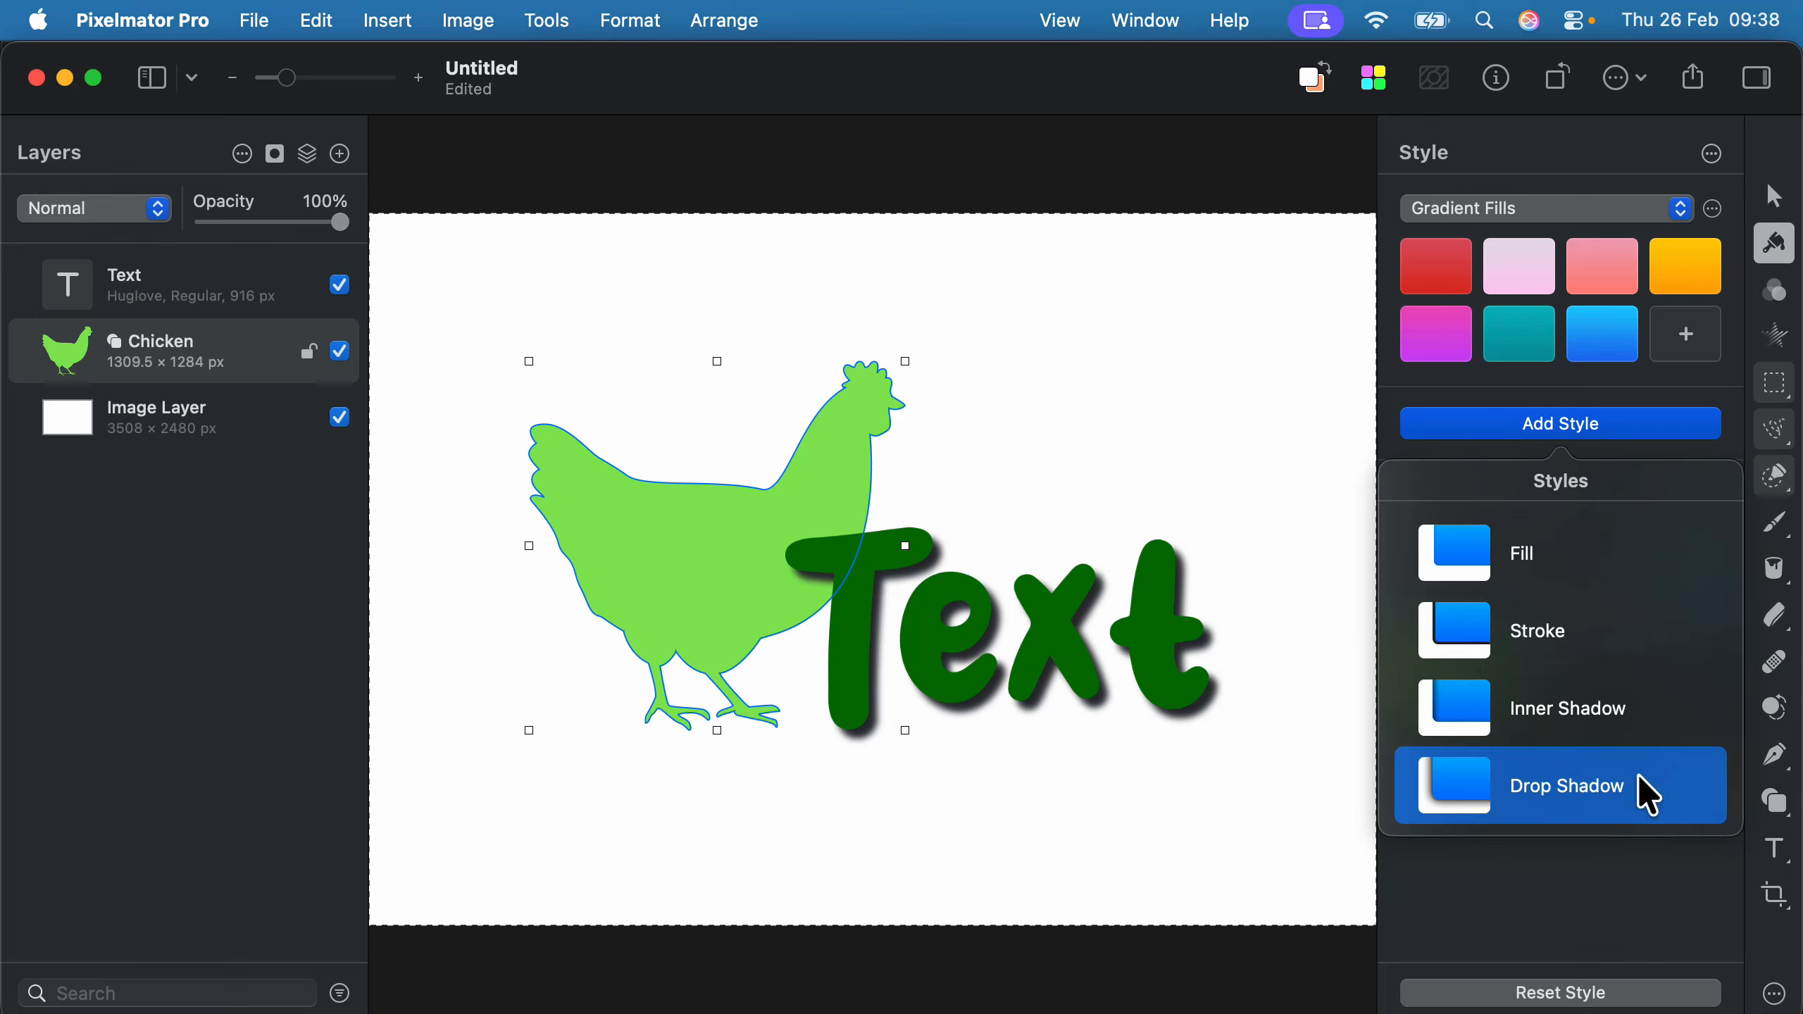
click(1584, 800)
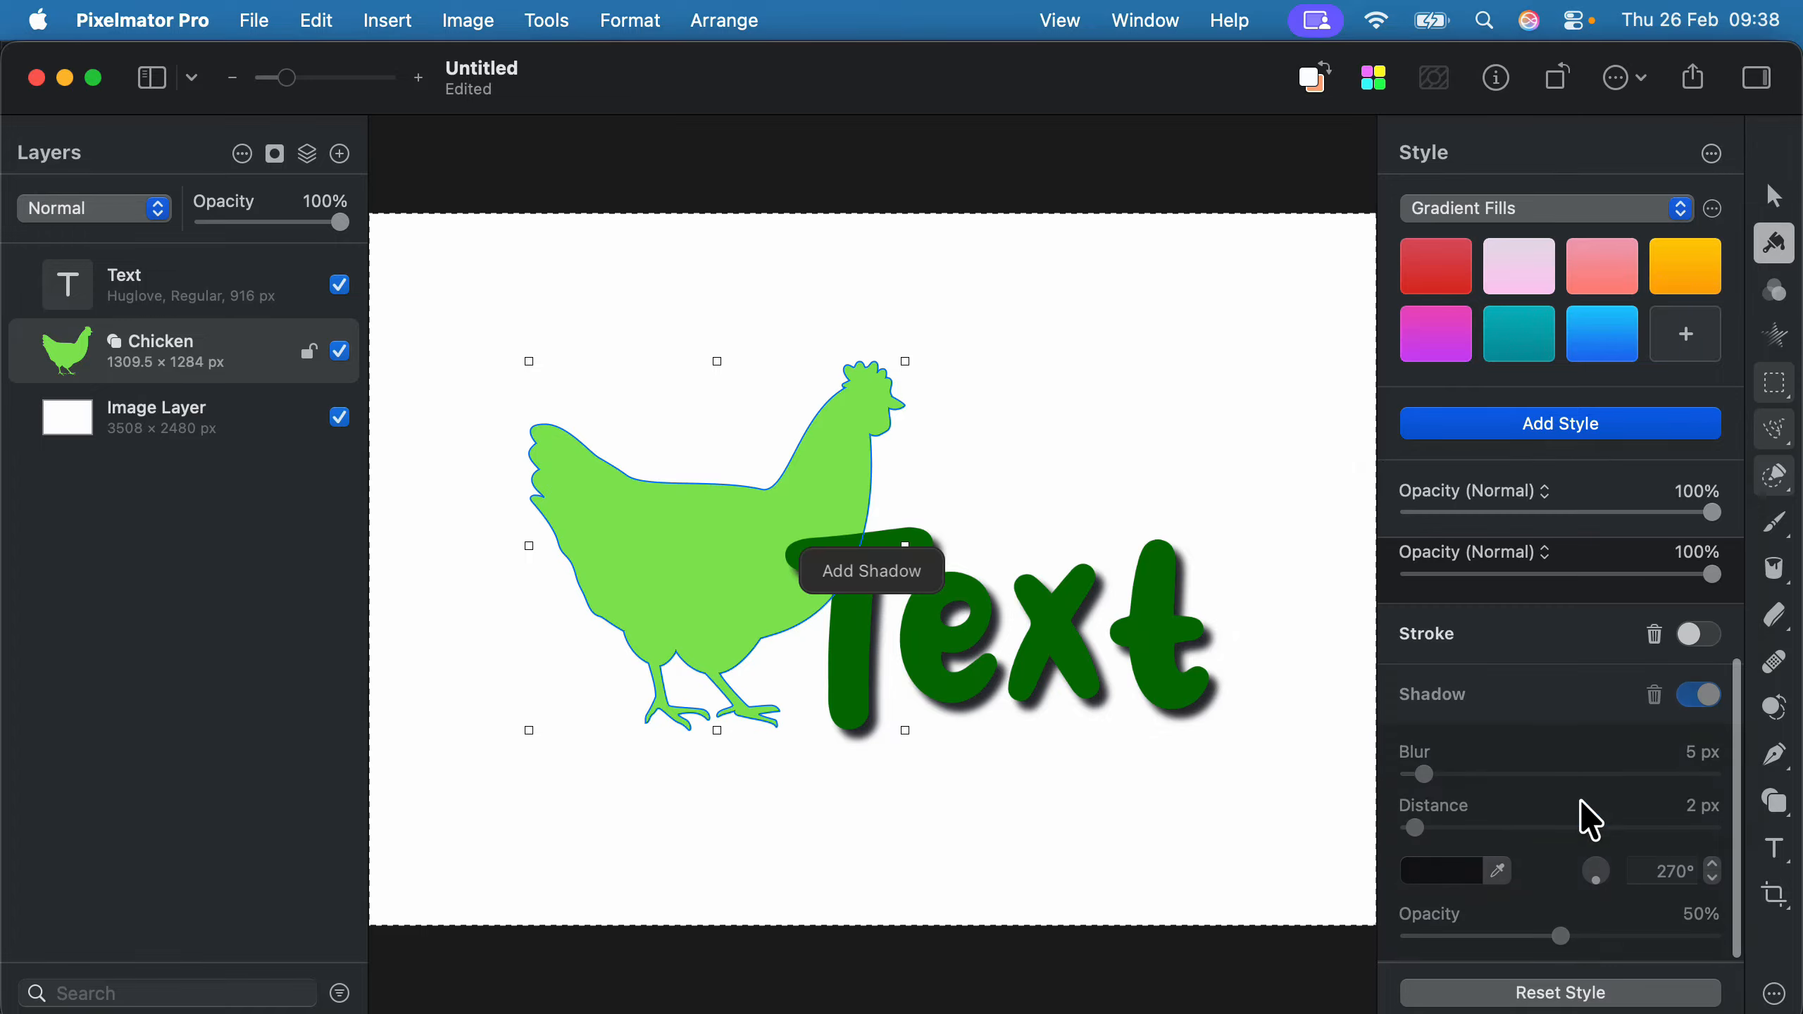
drag(1466, 828, 1591, 828)
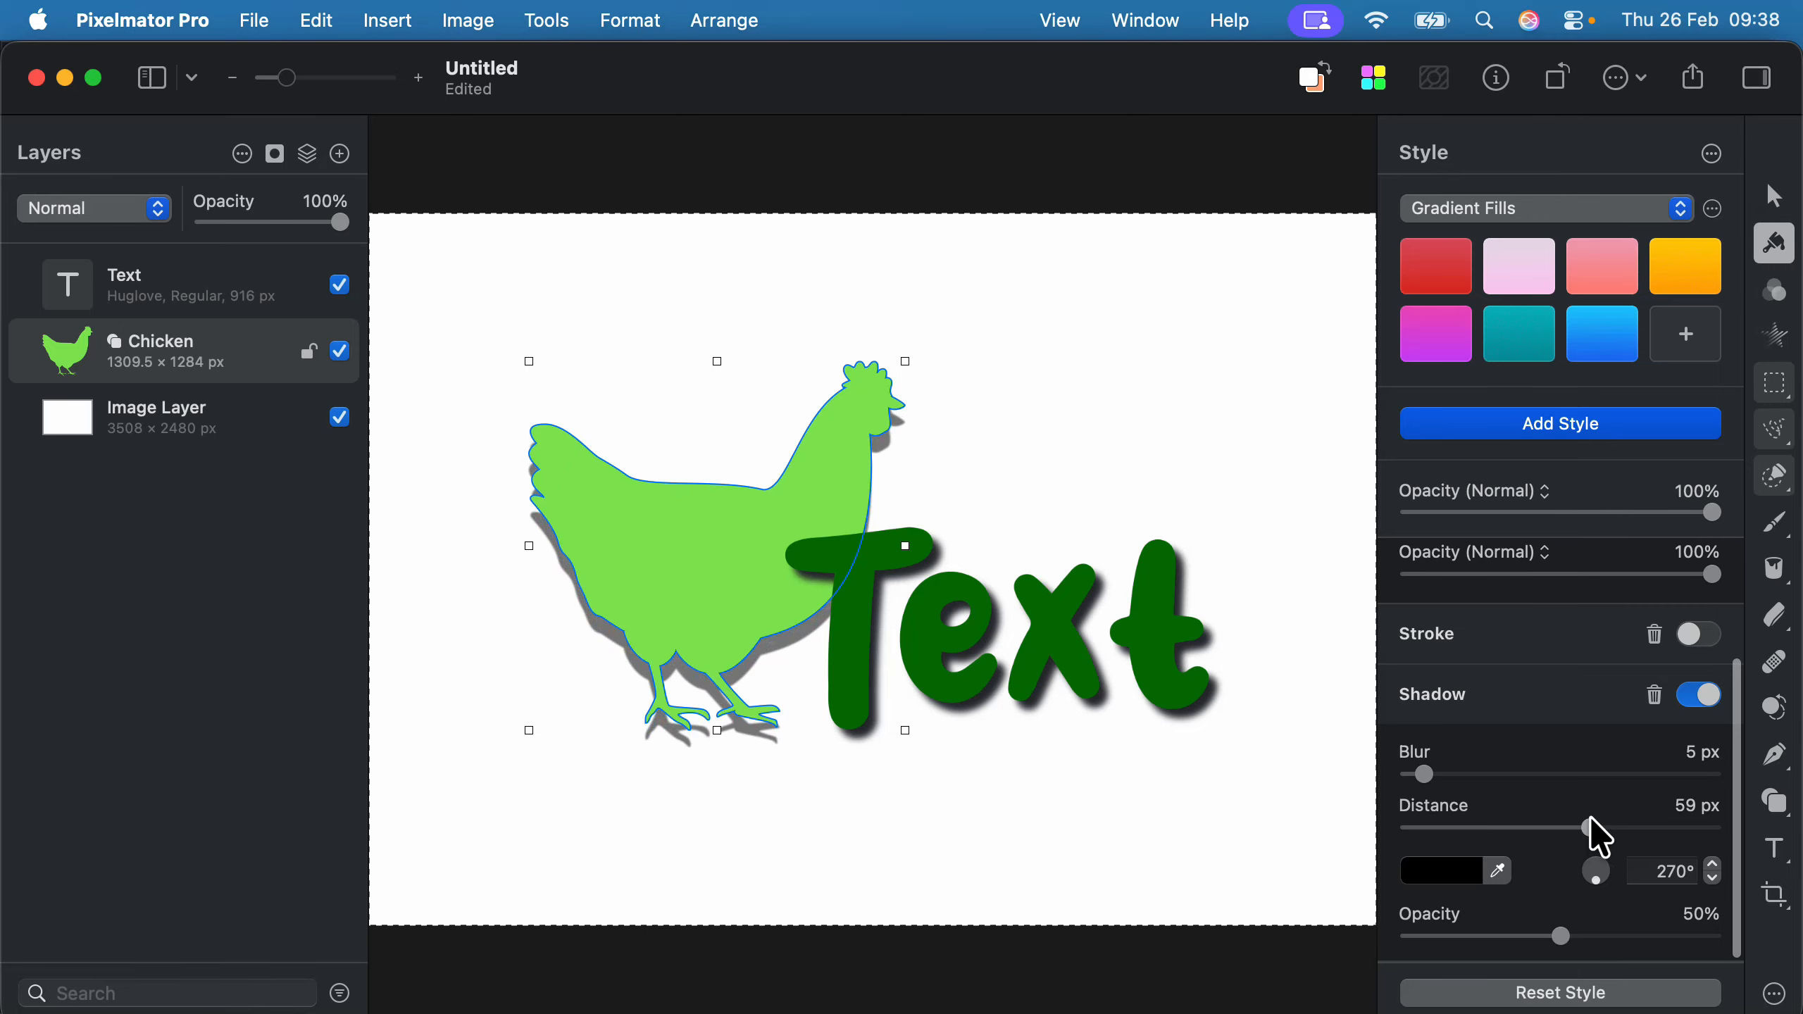
click(1499, 774)
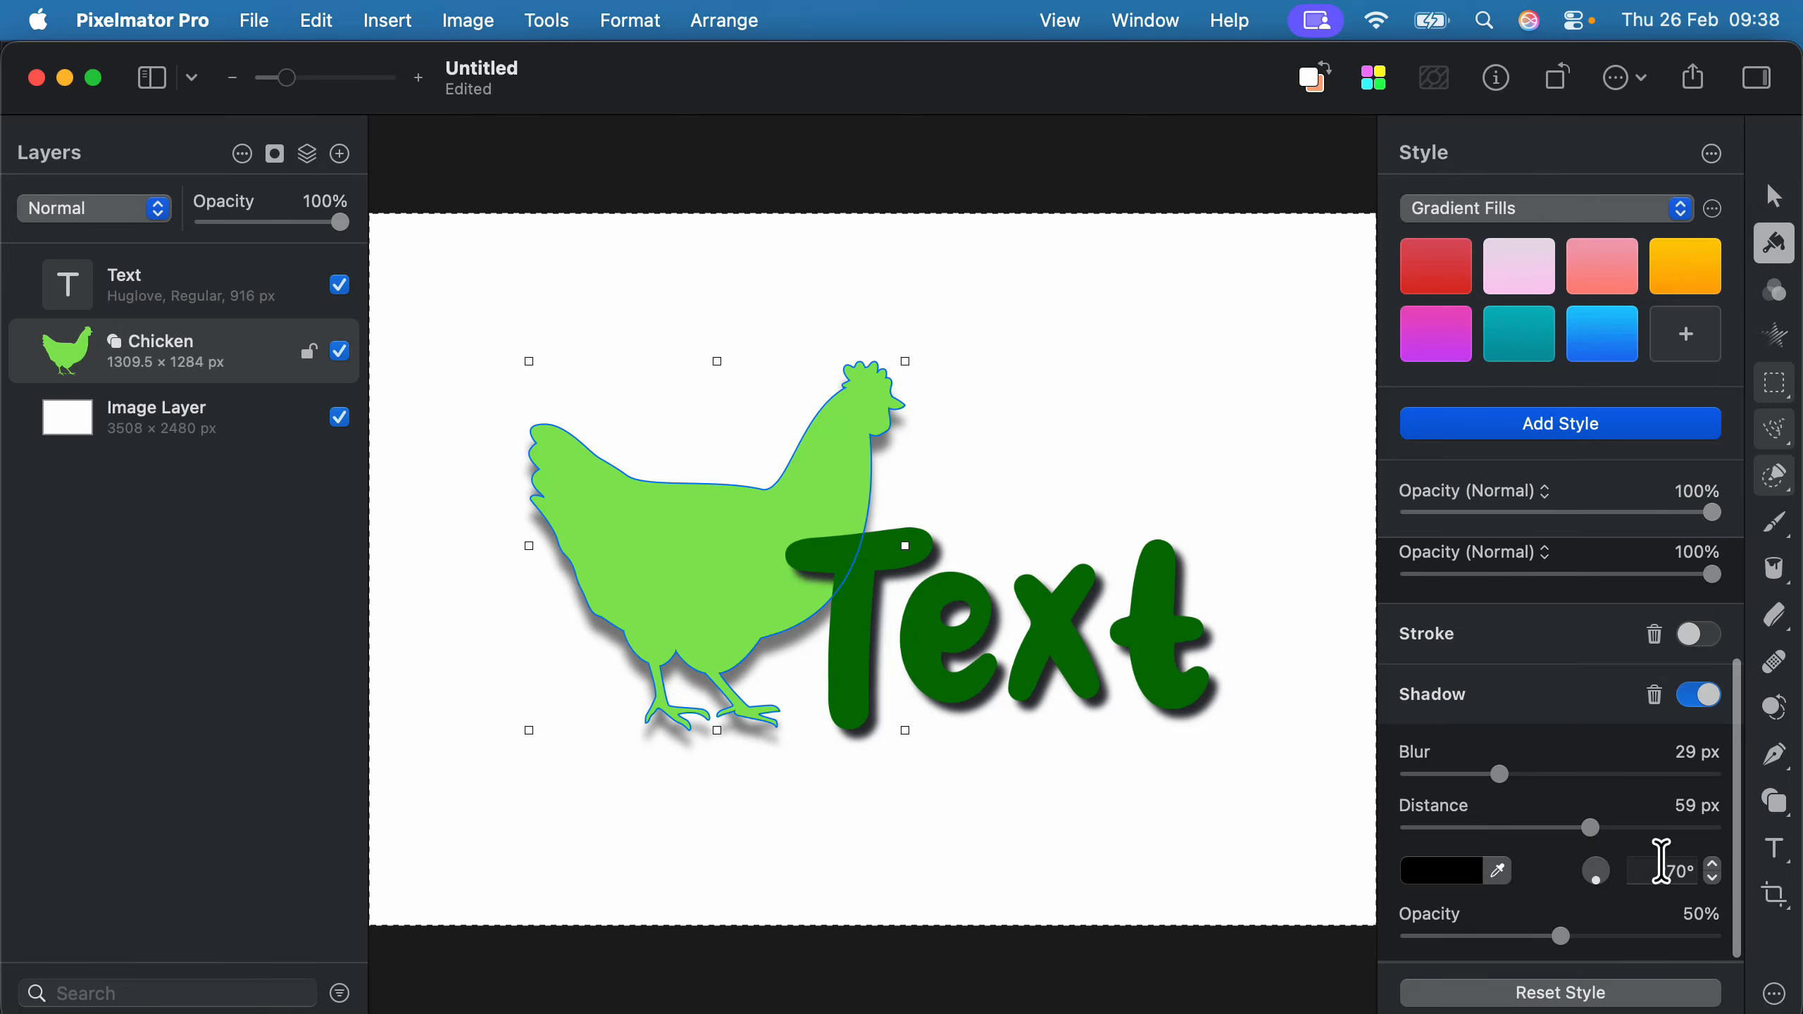
drag(1606, 880, 1527, 960)
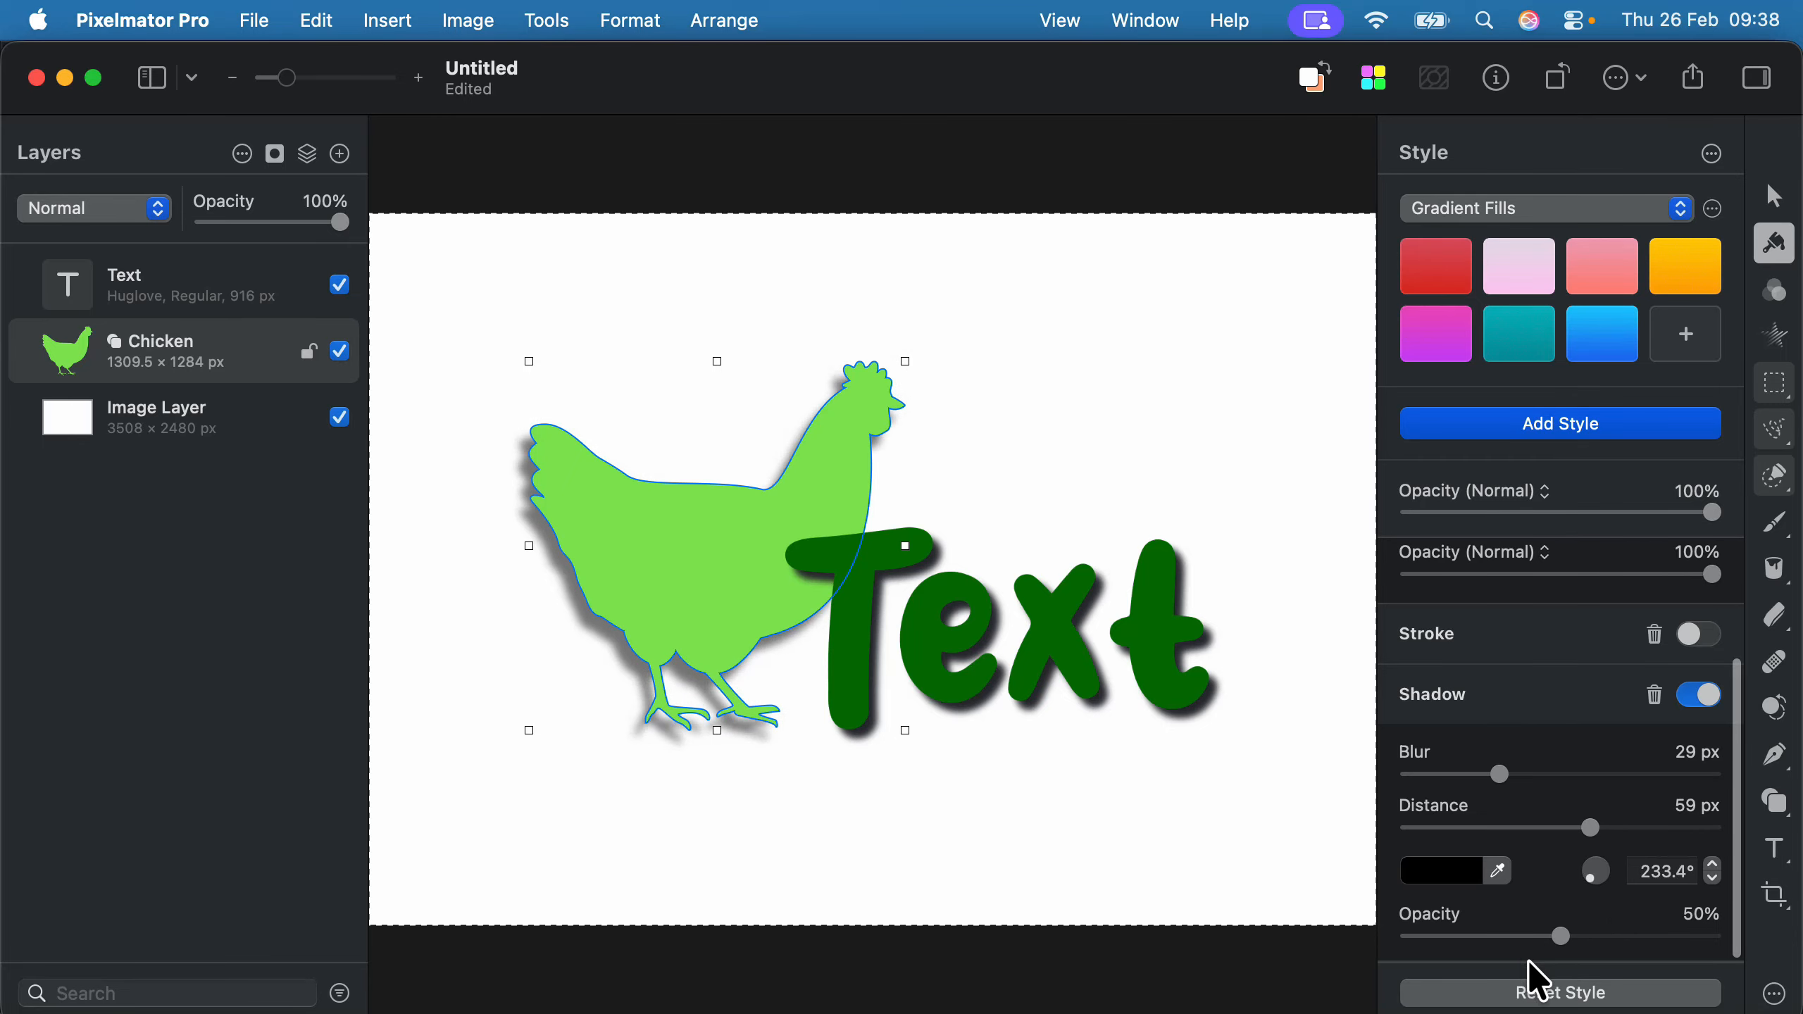
click(1298, 483)
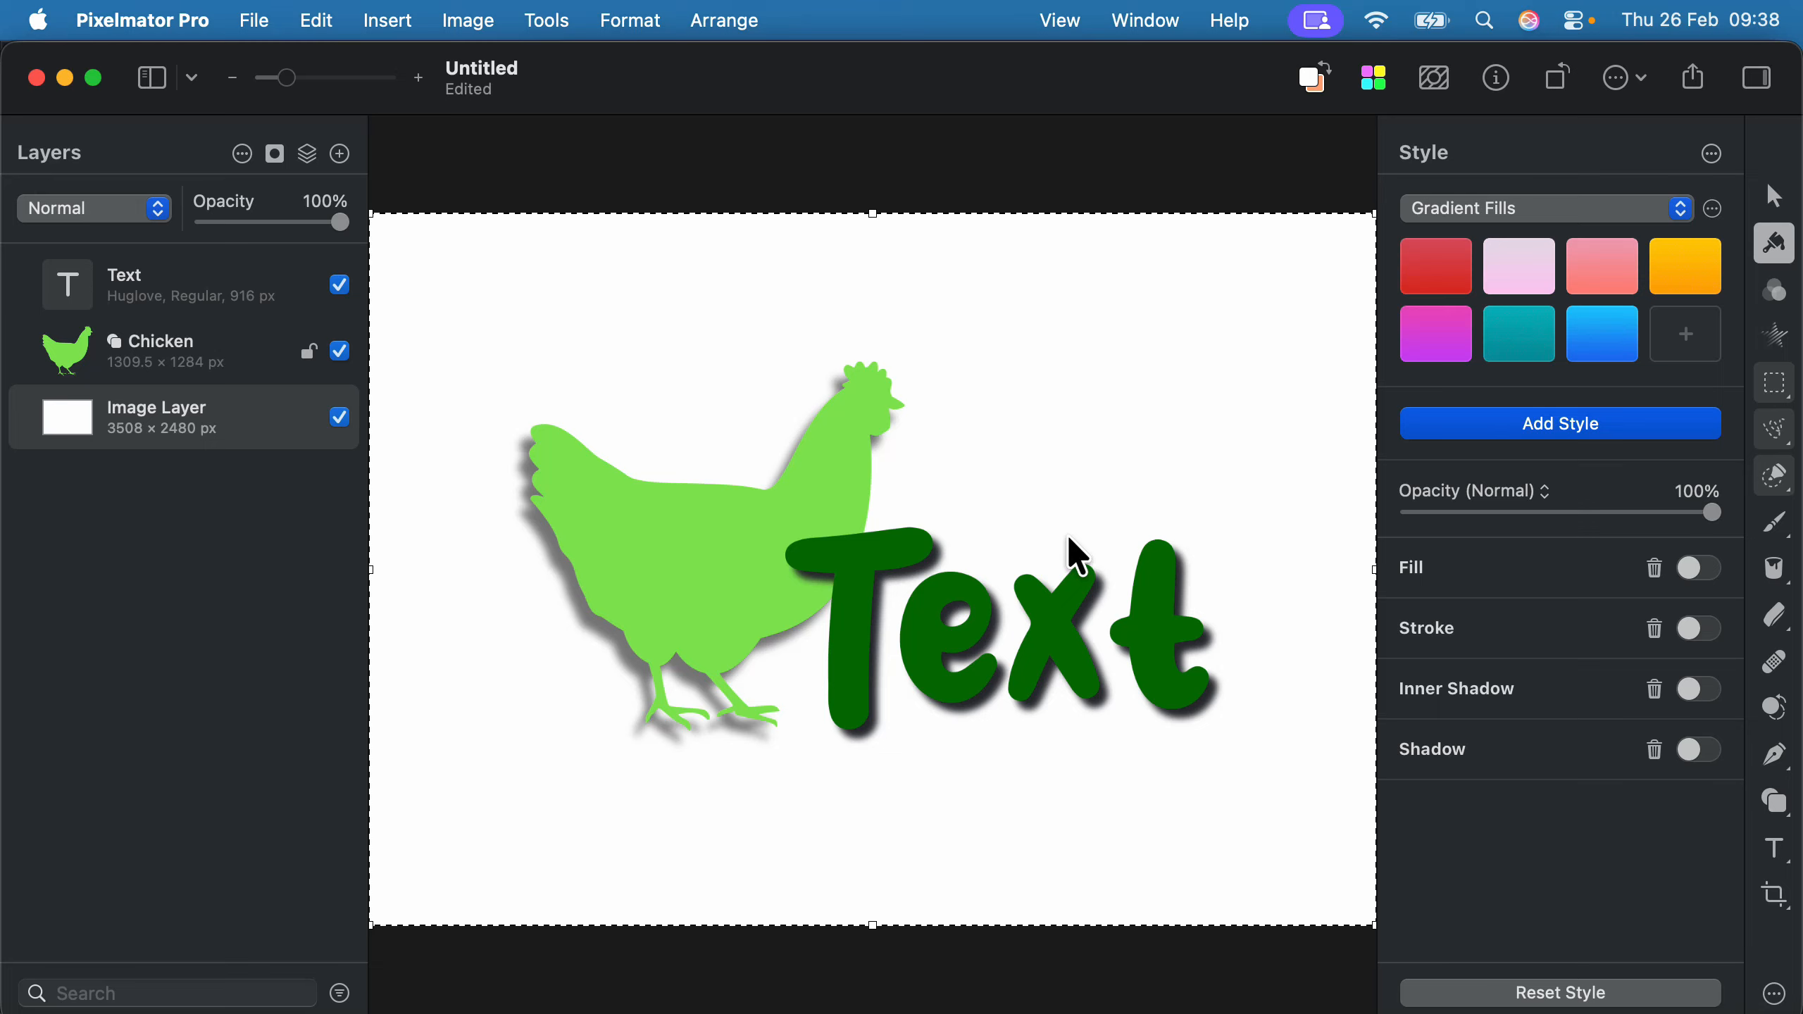
Delete the drop shadow style from the chicken.
click(671, 521)
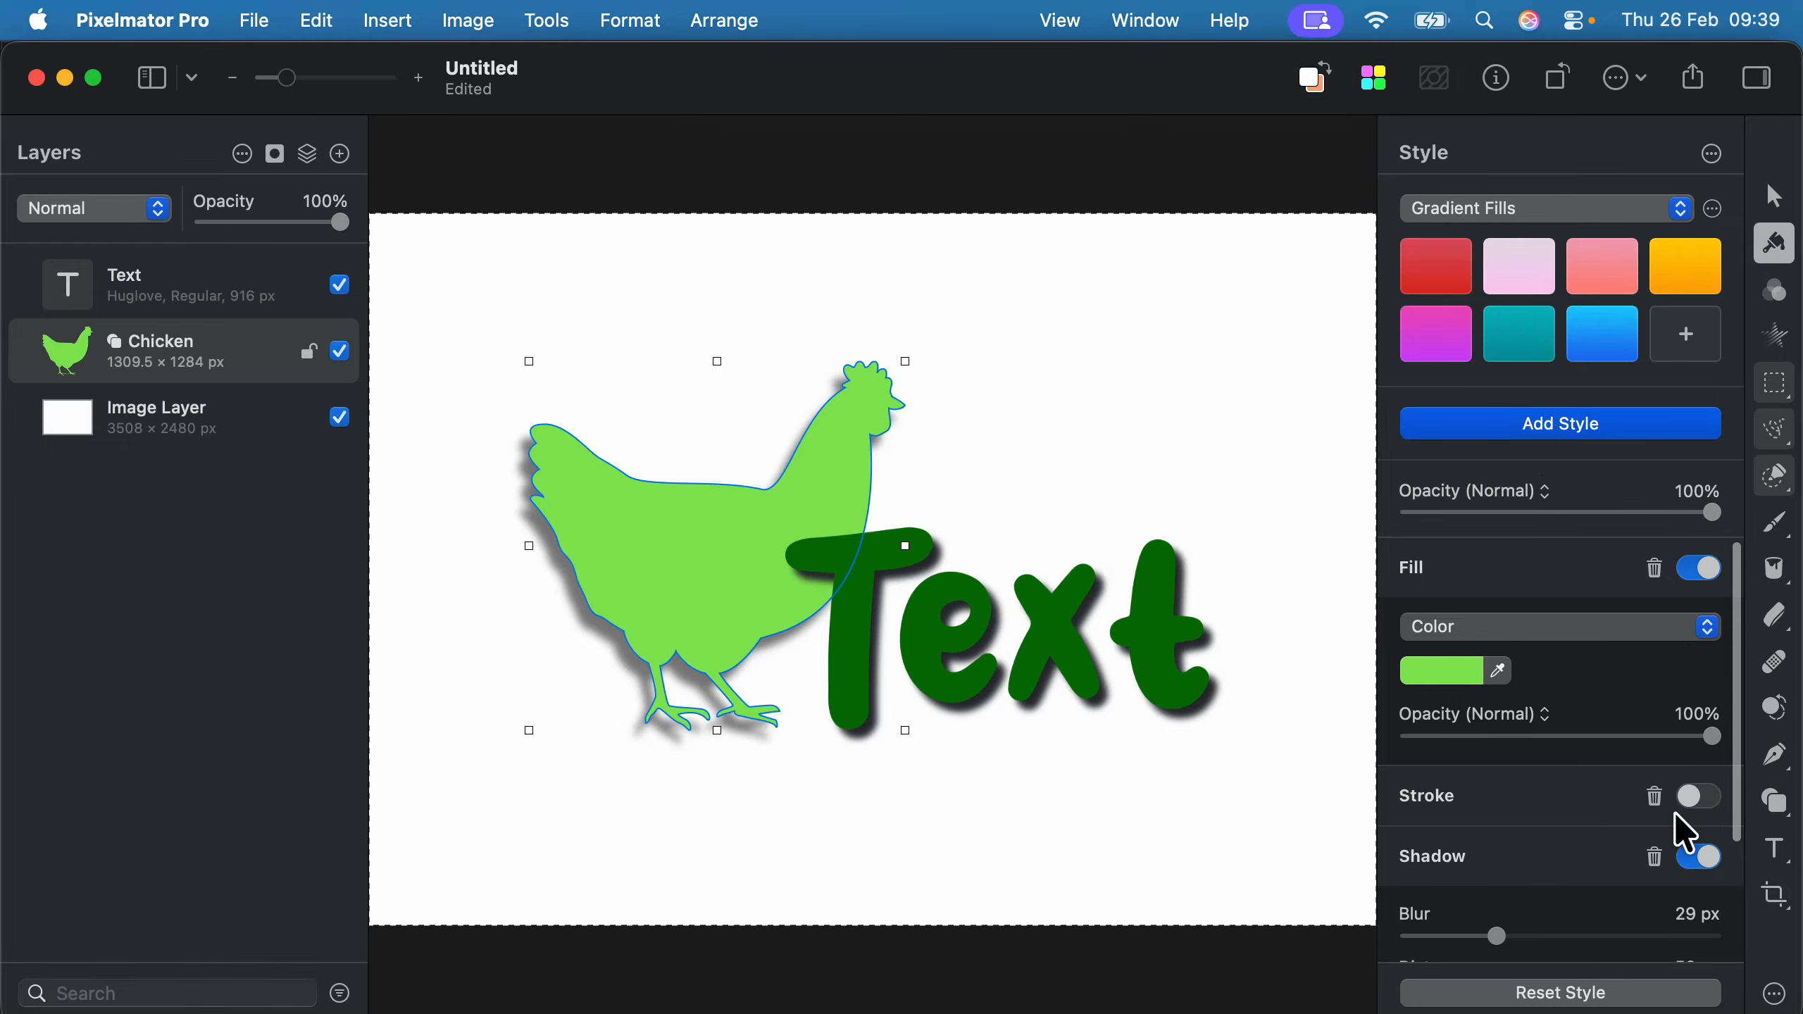
click(1655, 856)
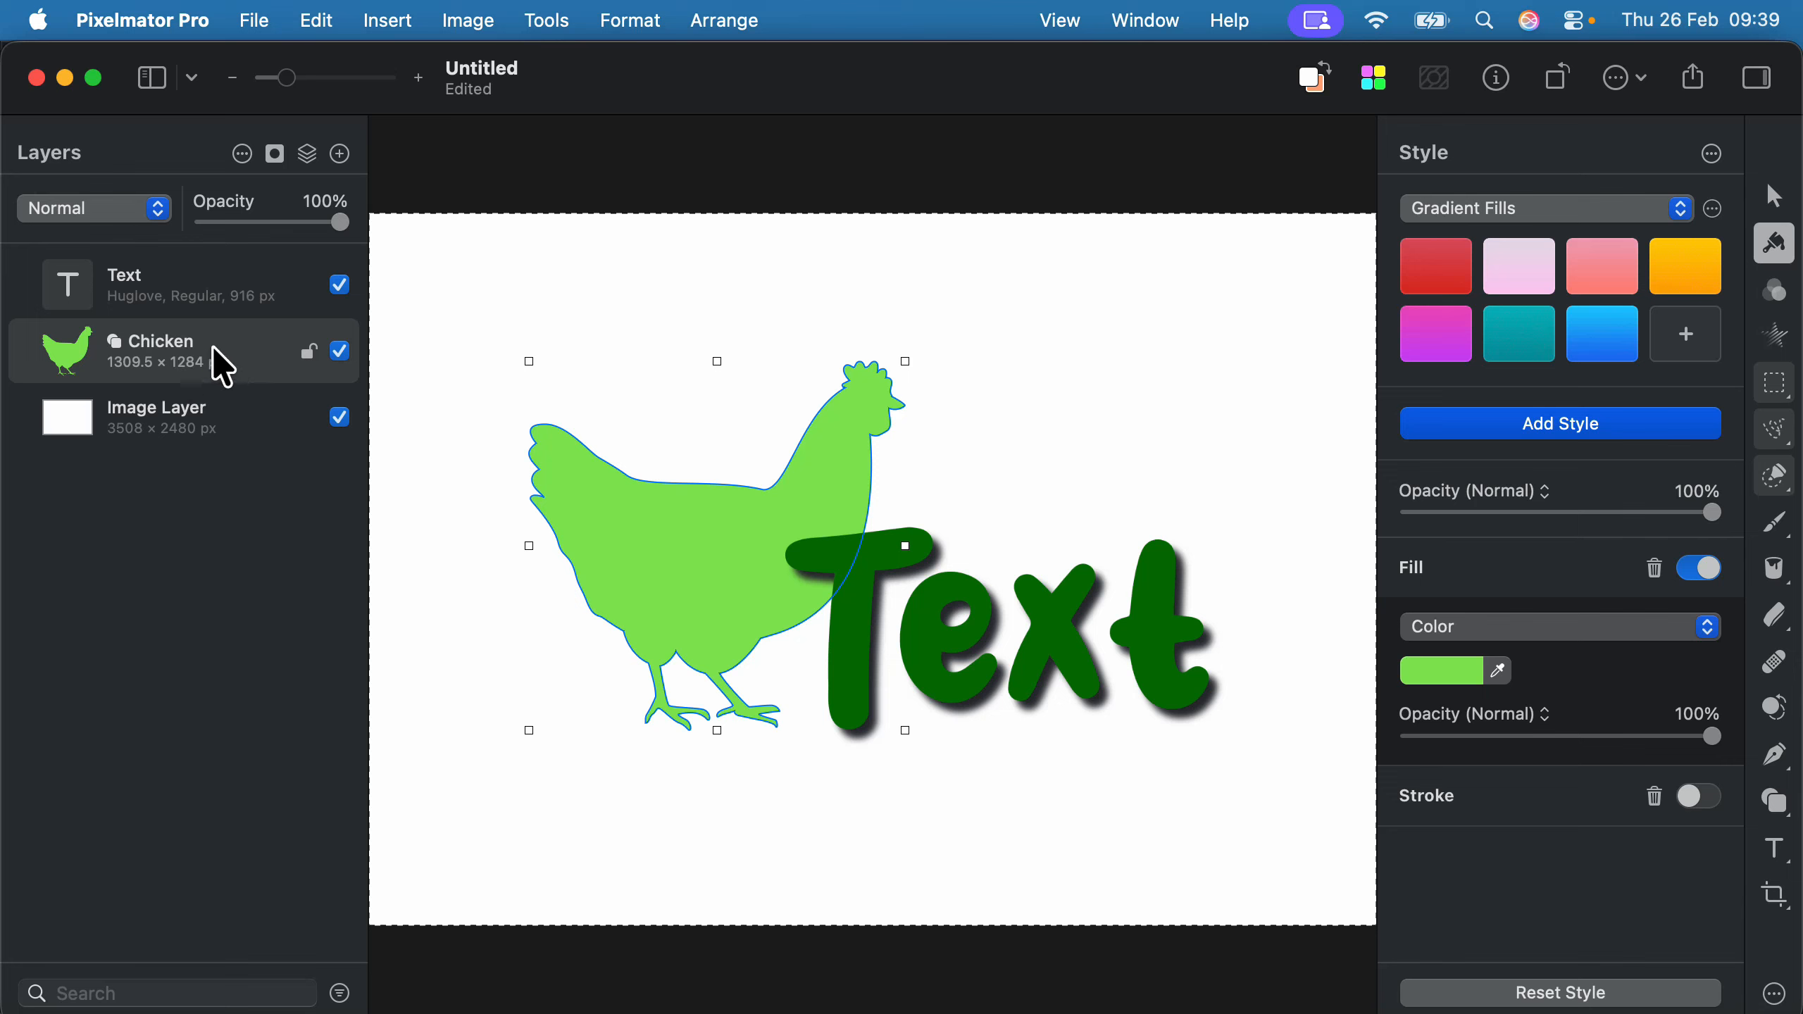
Duplicate the Chicken layer and select the original beneath the copy.
right_click(252, 346)
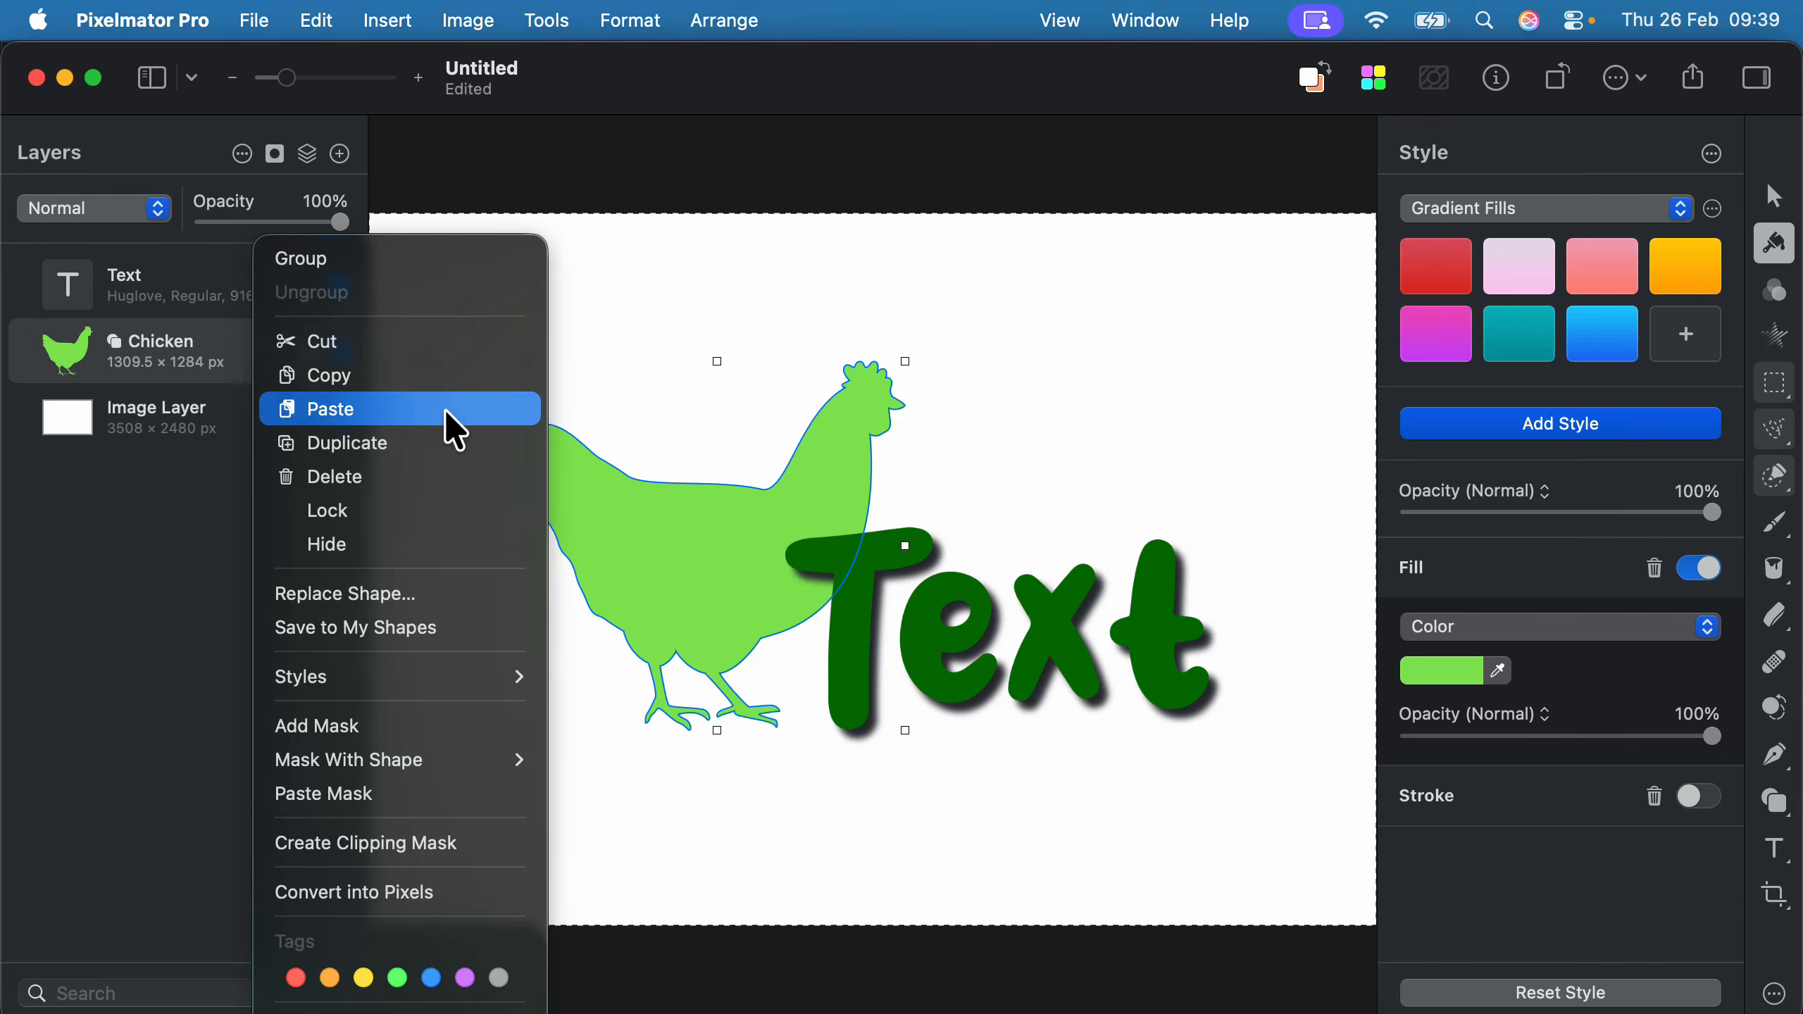
click(441, 443)
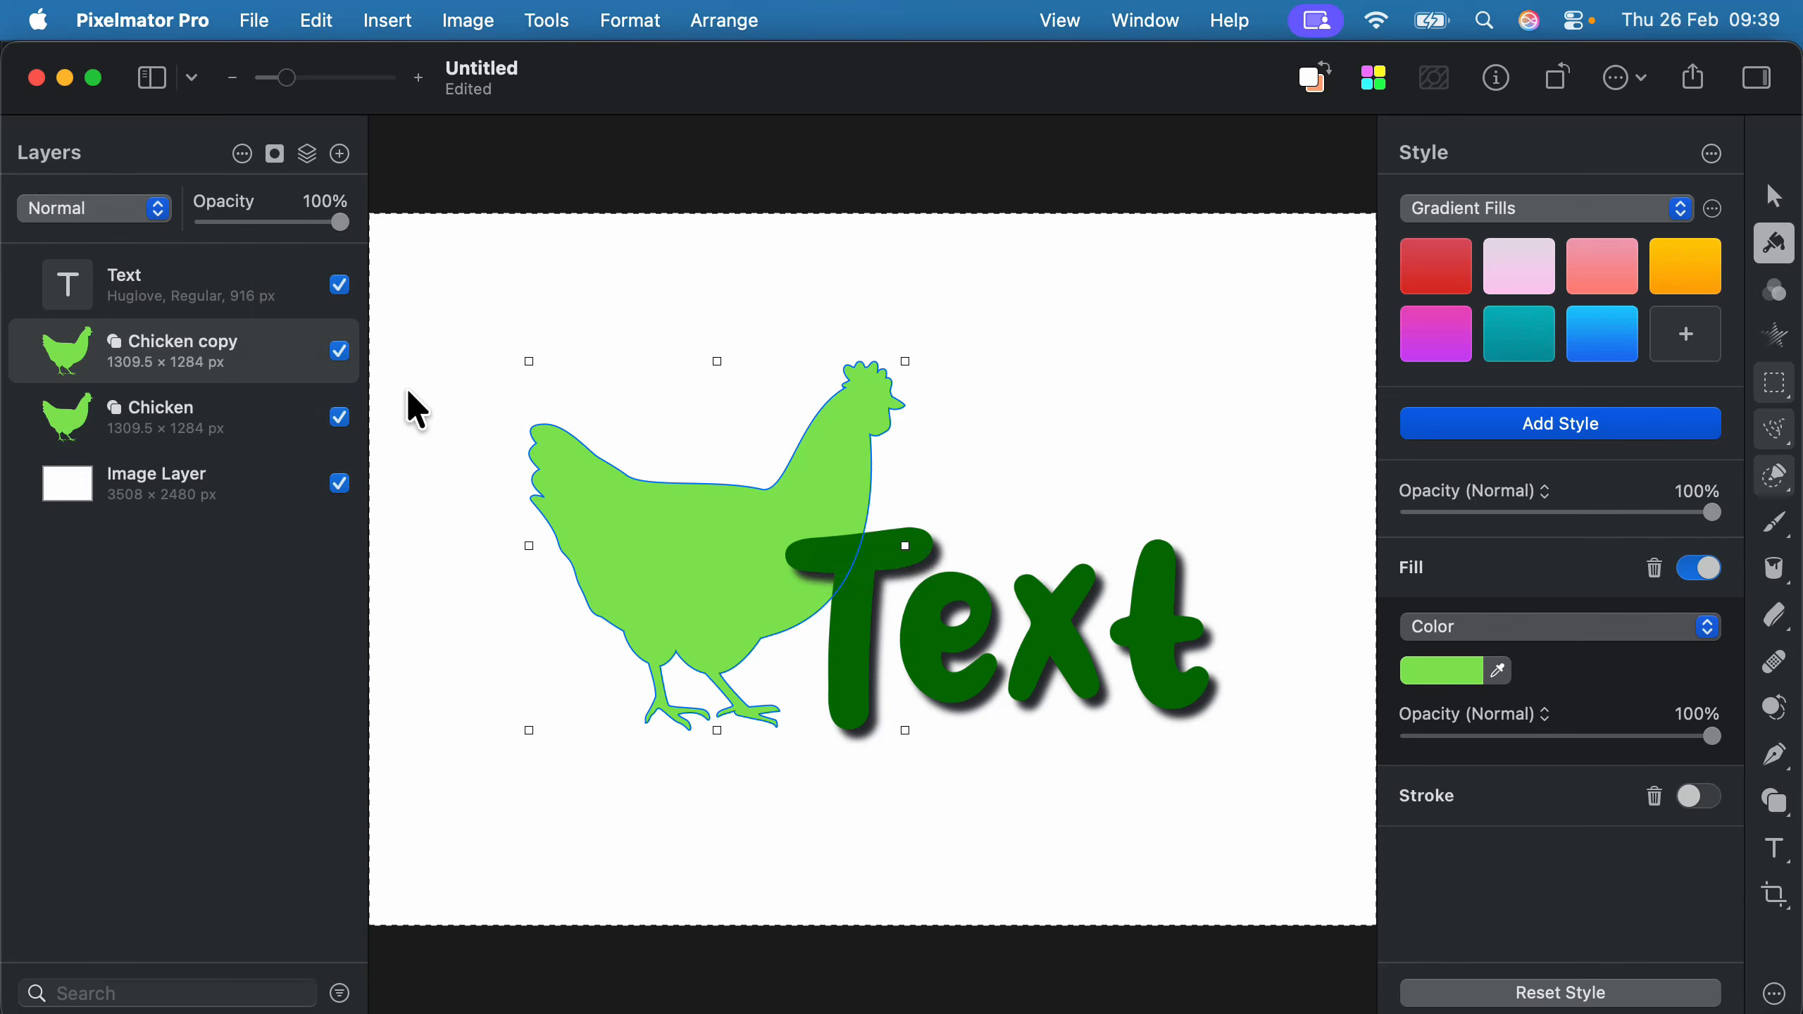
click(177, 407)
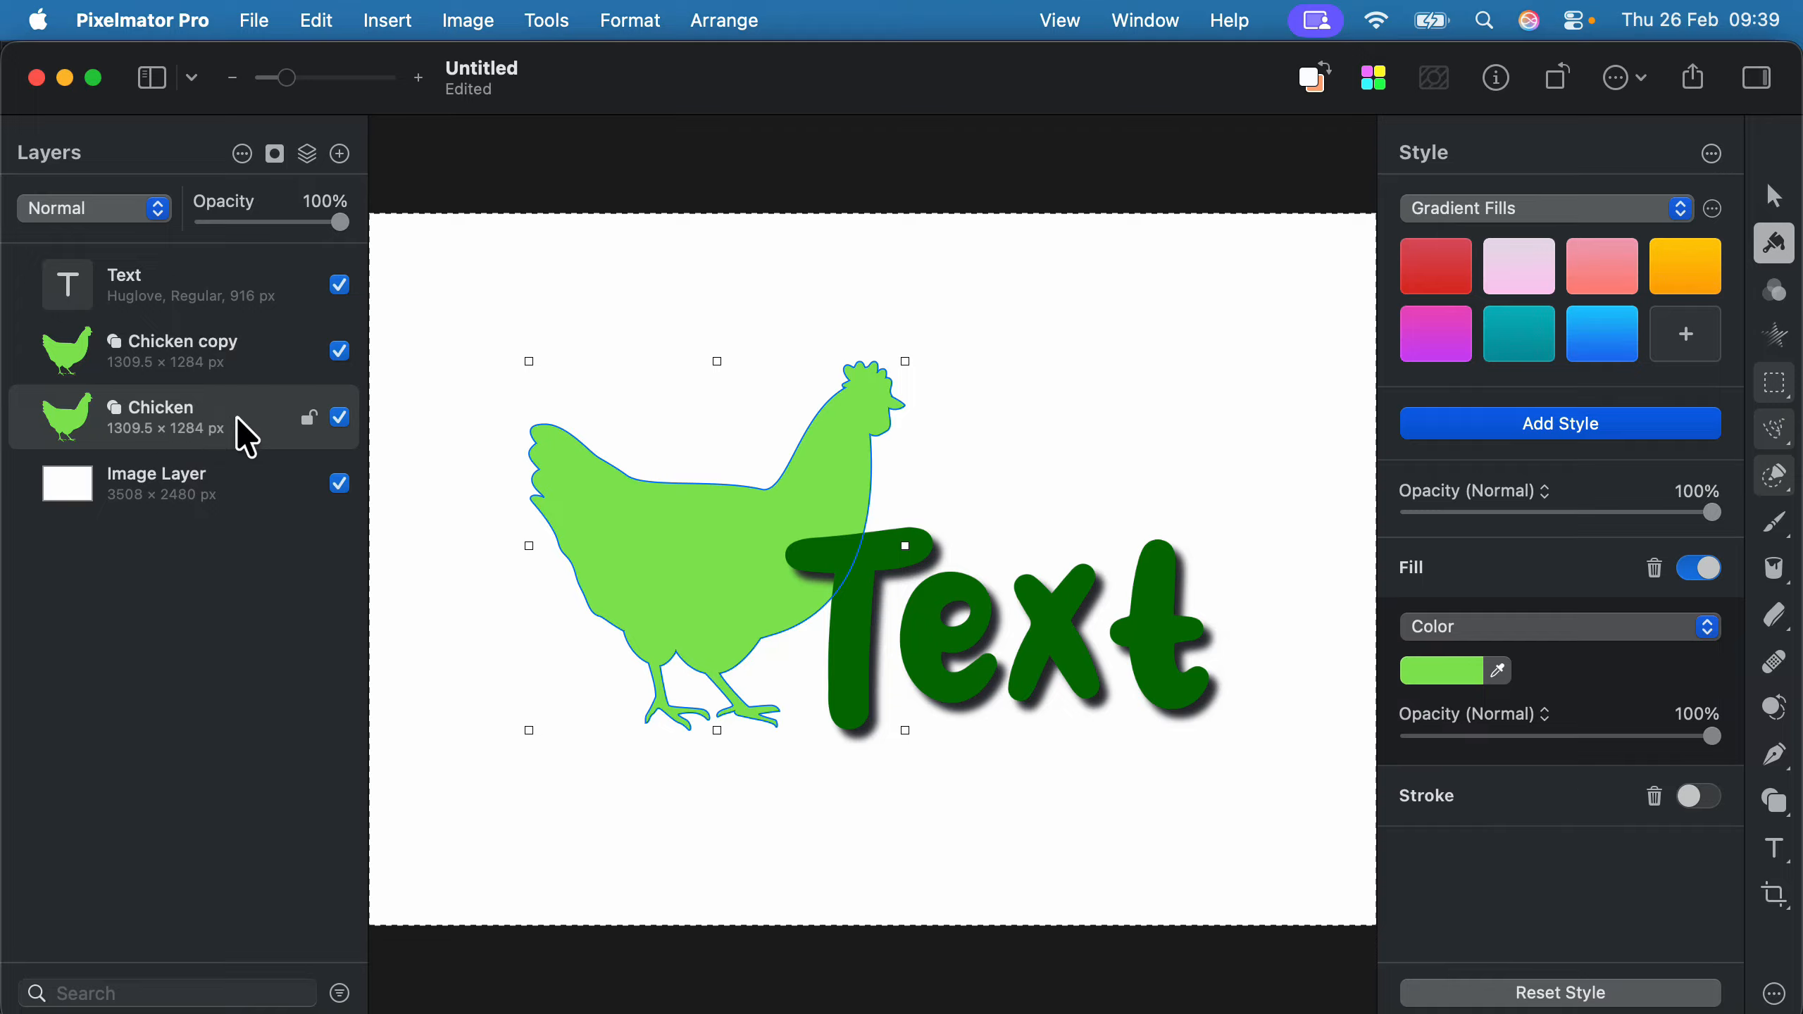
Shrink the original chicken to about 361 × 354 px and fill it with black.
drag(717, 361, 710, 629)
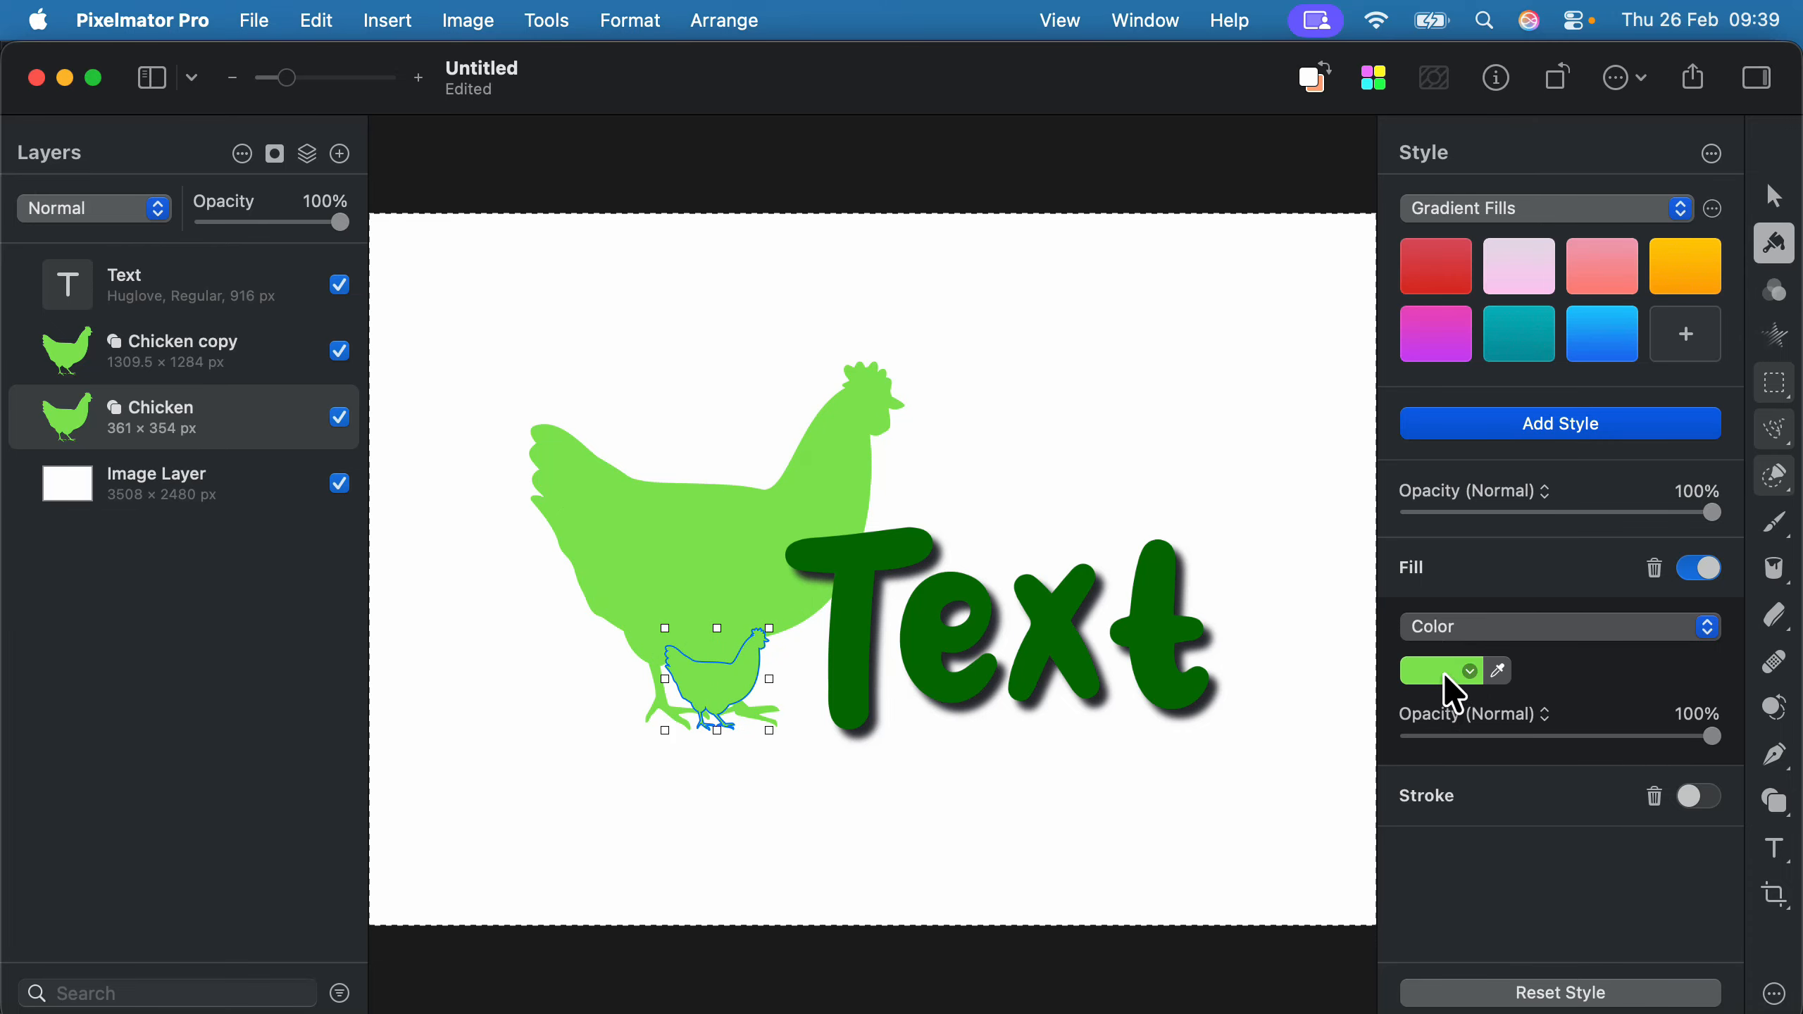
click(1448, 680)
drag(1160, 516, 817, 789)
Stop constraining the black chicken's proportions and stretch it into a flat shape about 1262 × 202 px under the green chicken.
click(1779, 206)
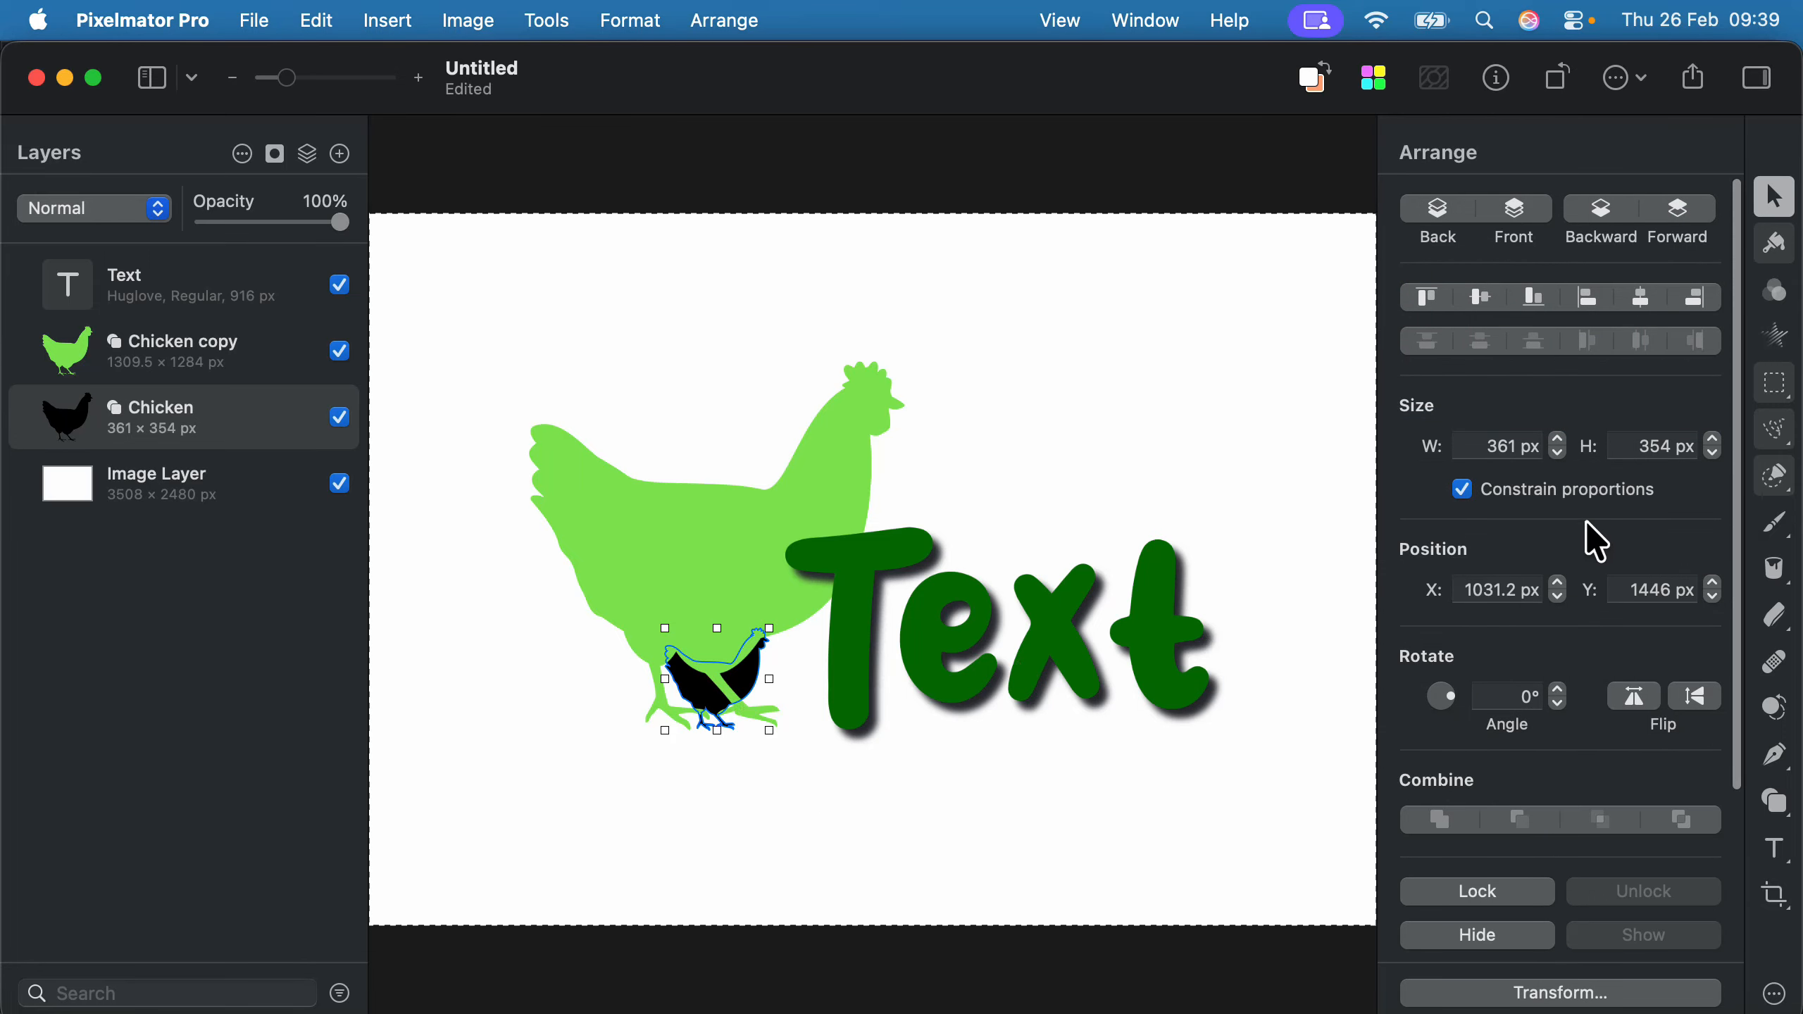
click(1464, 491)
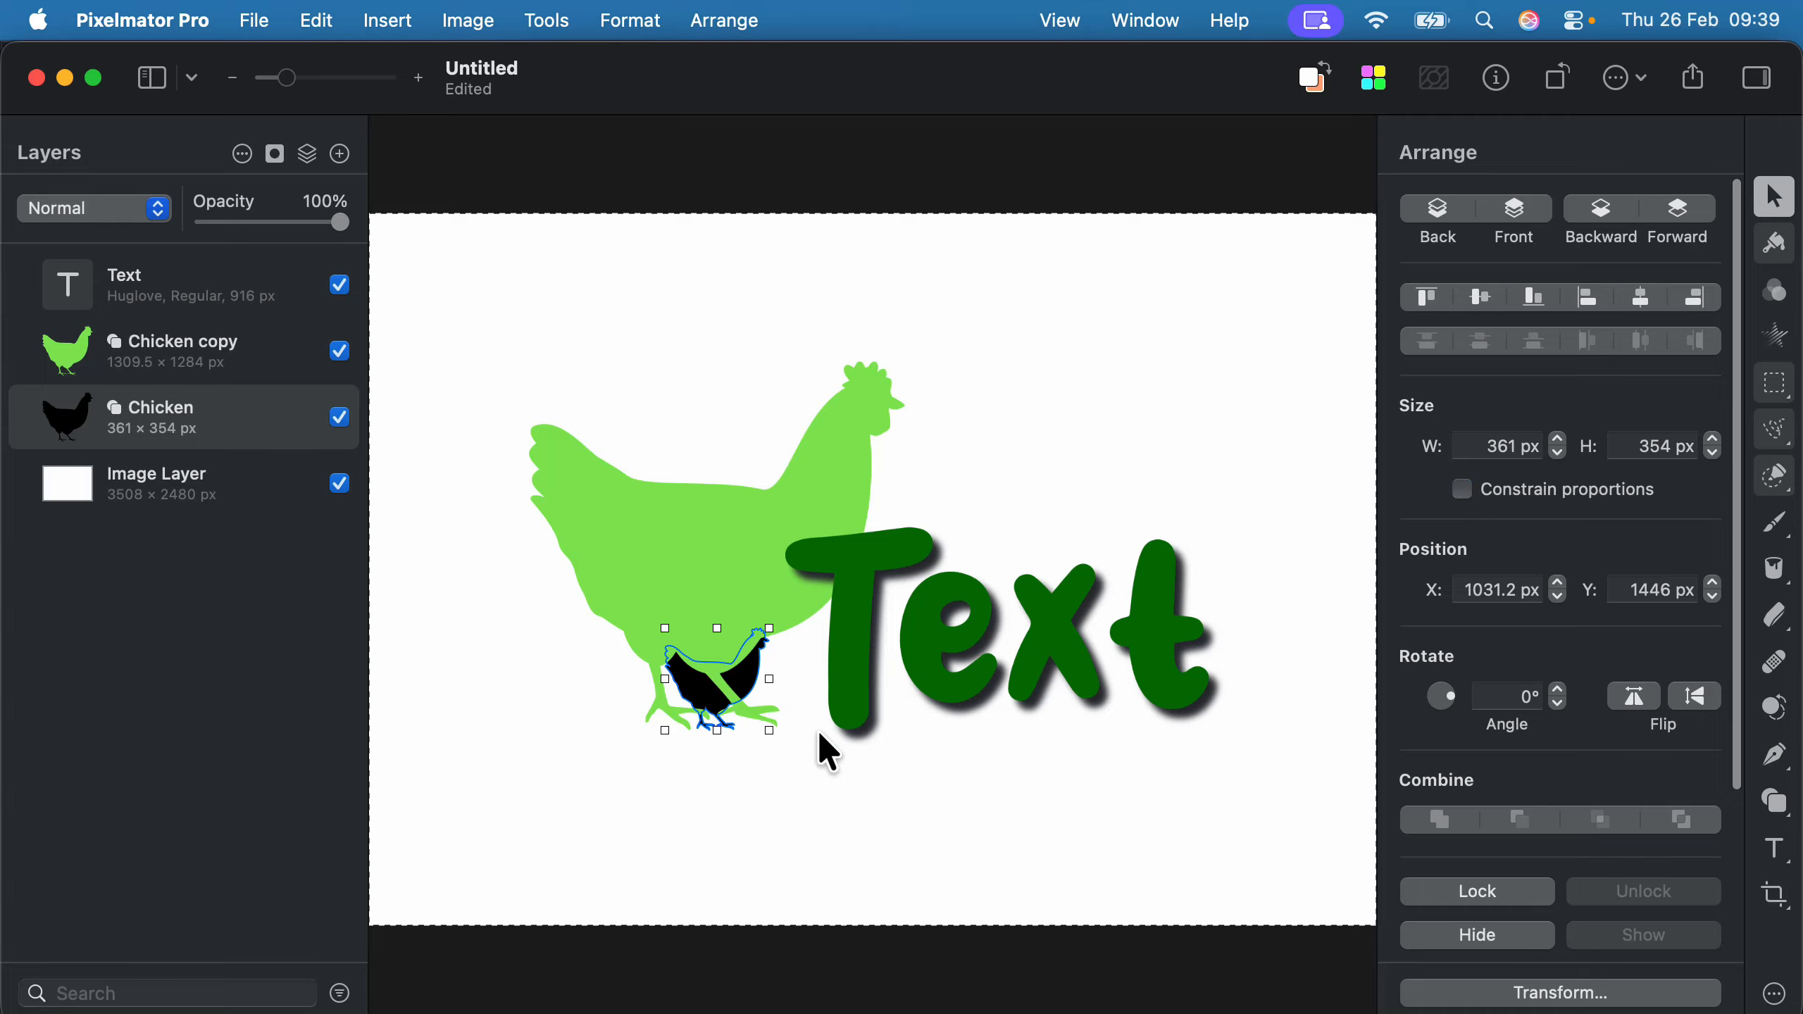
drag(770, 678, 893, 678)
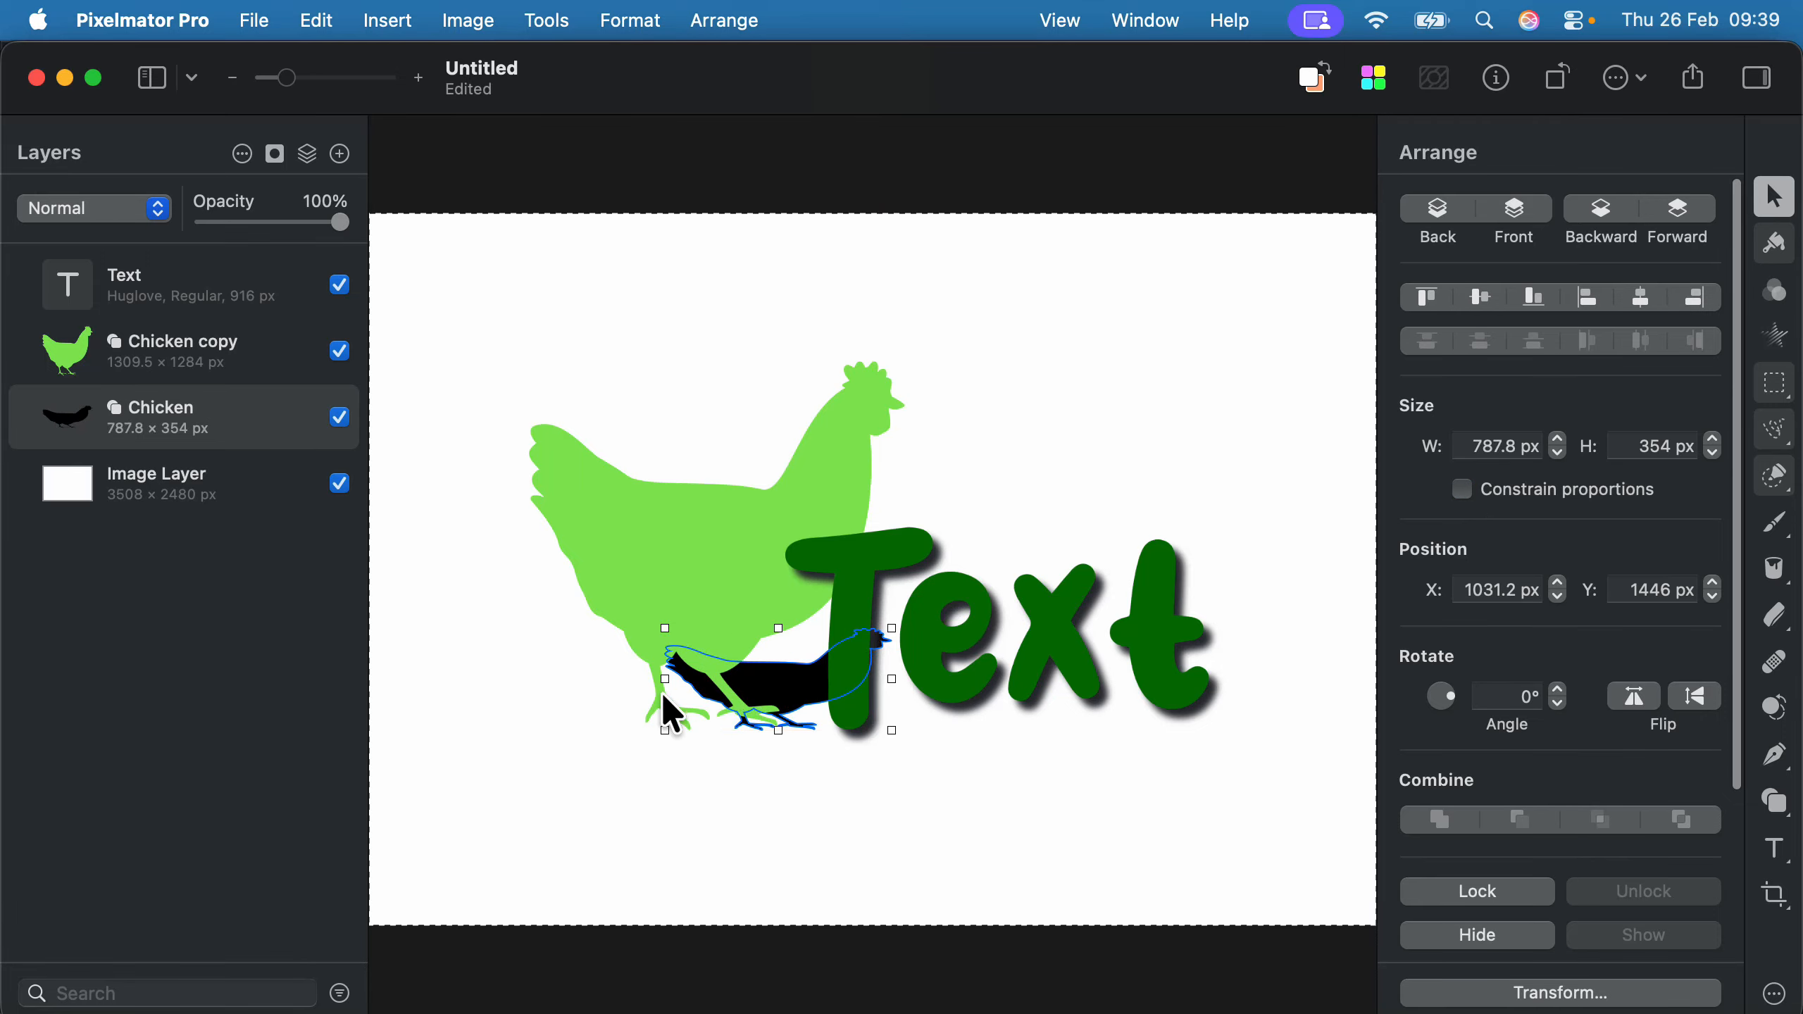
drag(665, 679, 529, 680)
drag(721, 631, 719, 675)
Move the text to the right and slightly up, clear of the chicken.
click(1065, 631)
drag(1065, 632, 1229, 586)
Reposition the flattened black chicken behind the green chicken's legs, at about X 581 px and Y 1568 px.
click(800, 684)
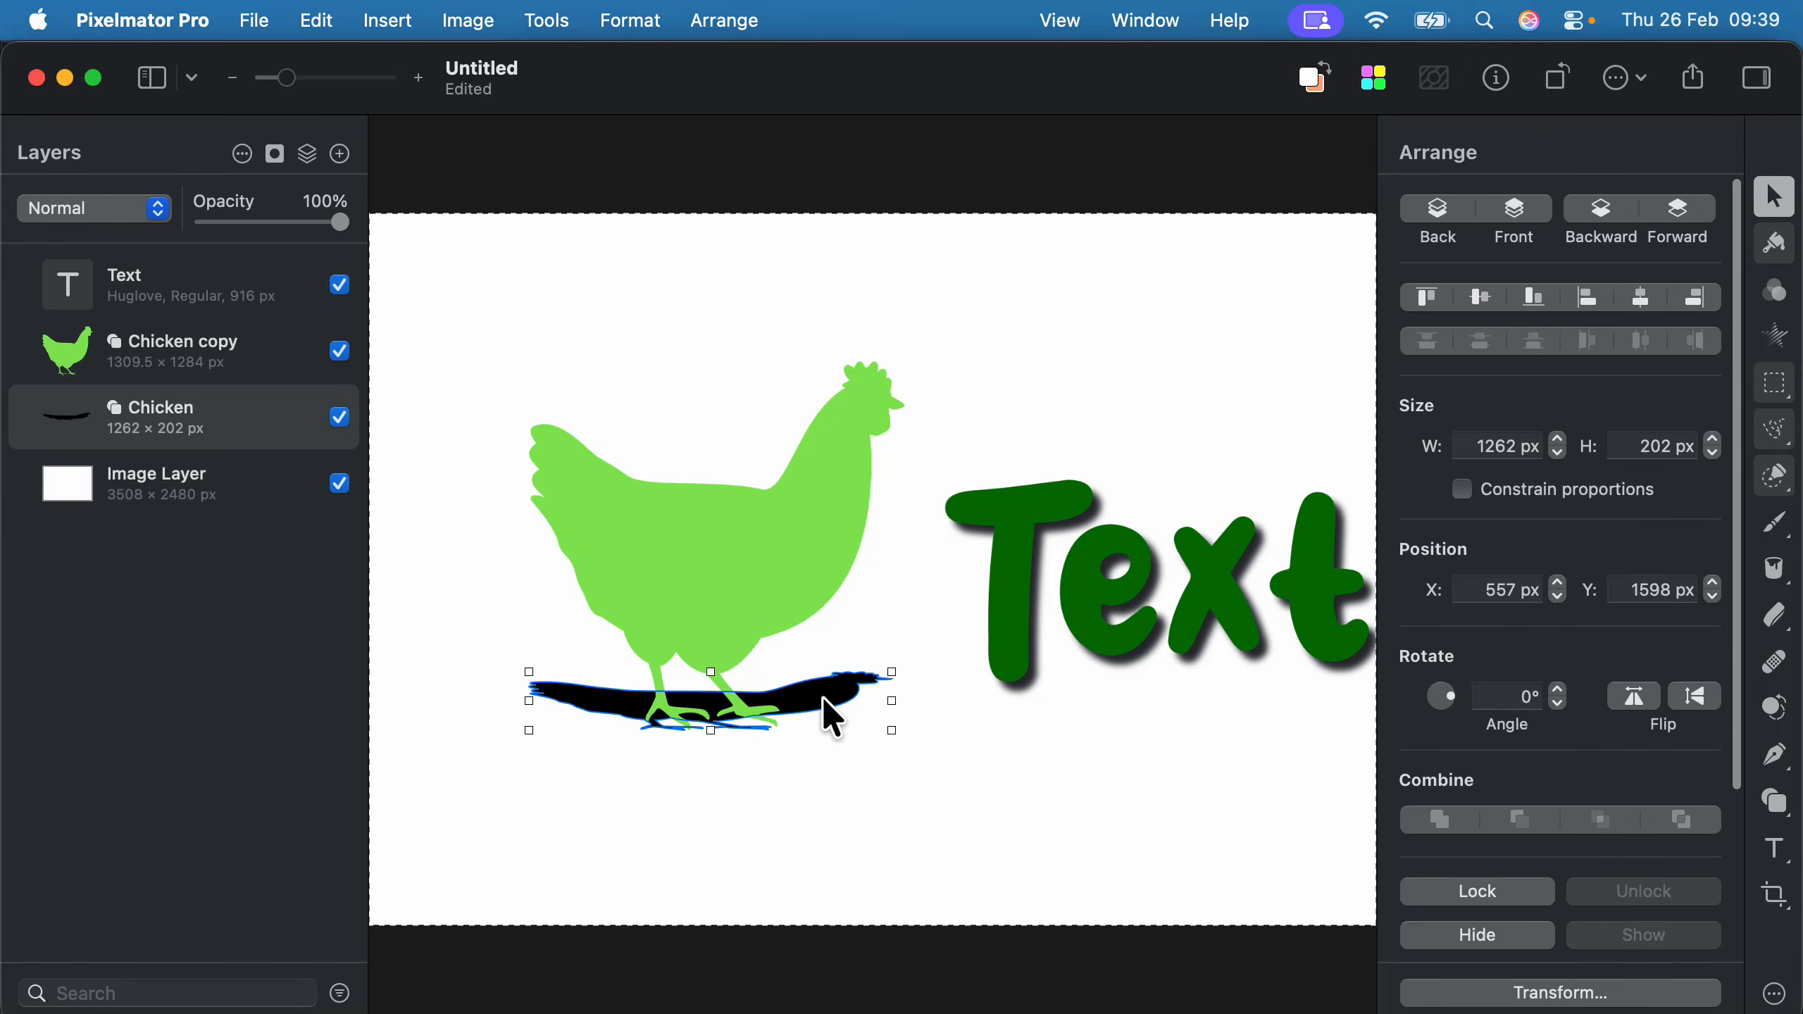
drag(825, 700, 826, 679)
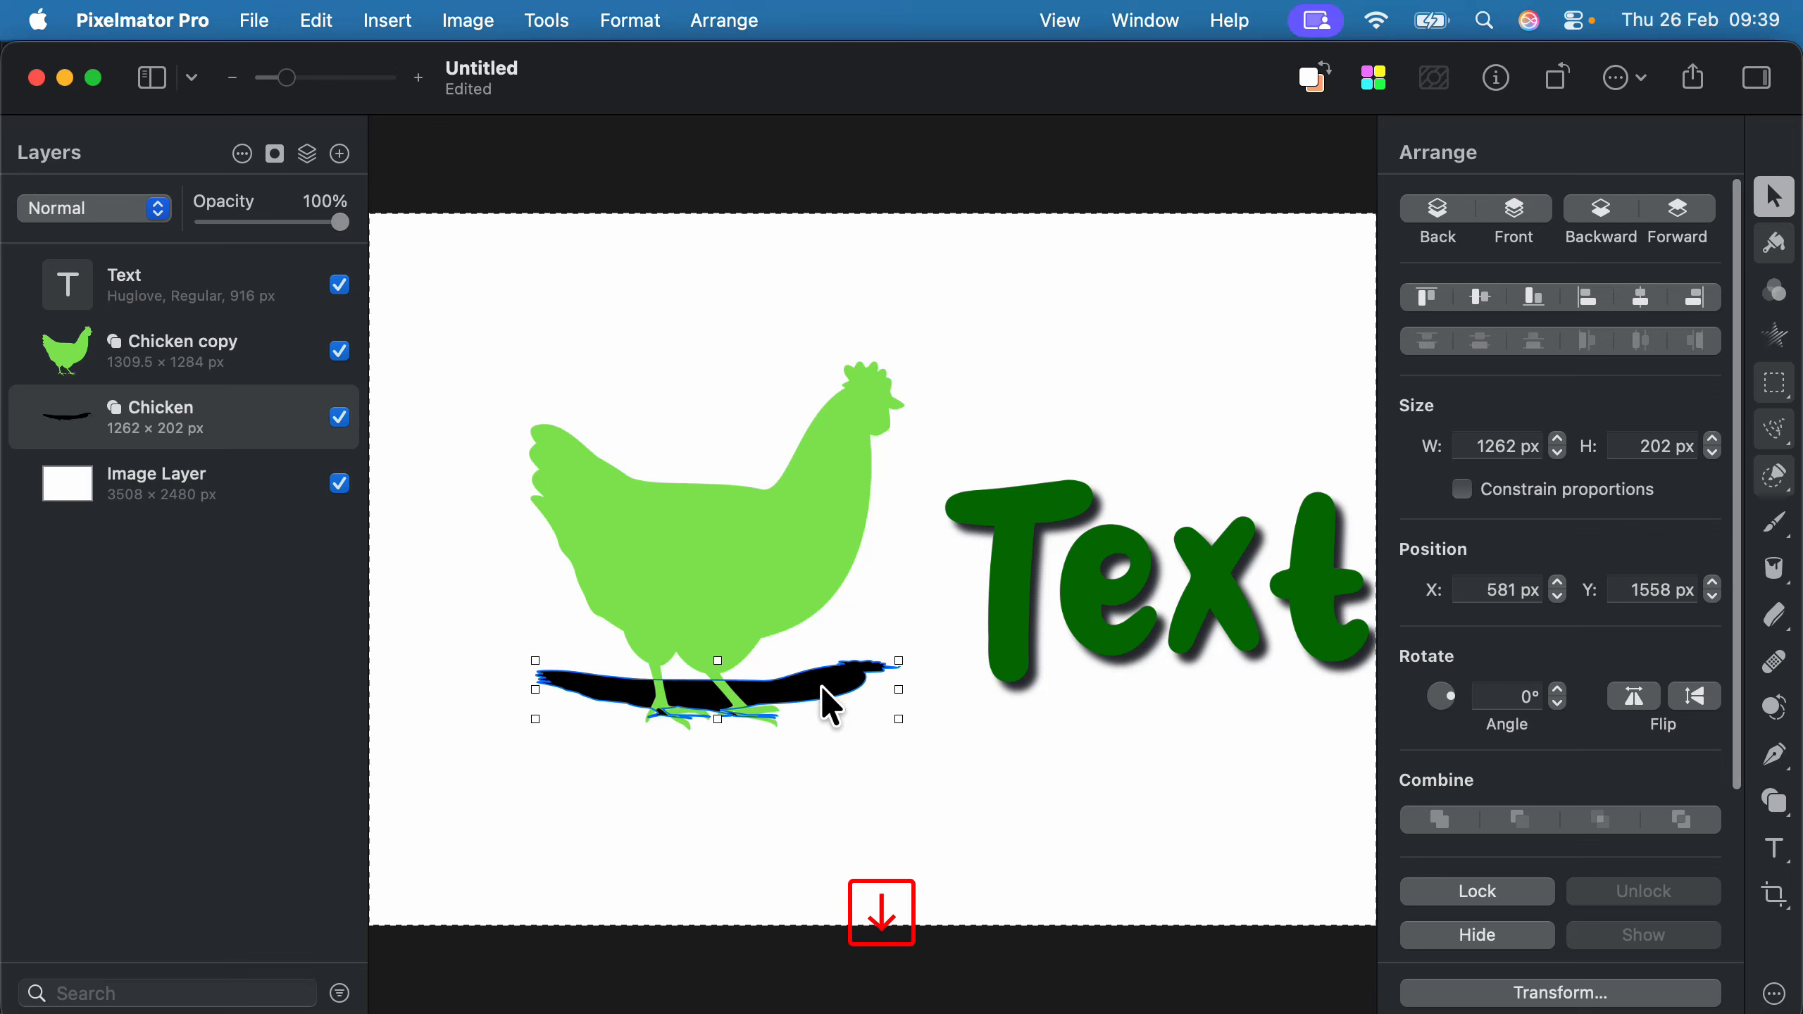
key(Down)
key(Down)
key(Down)
key(Up)
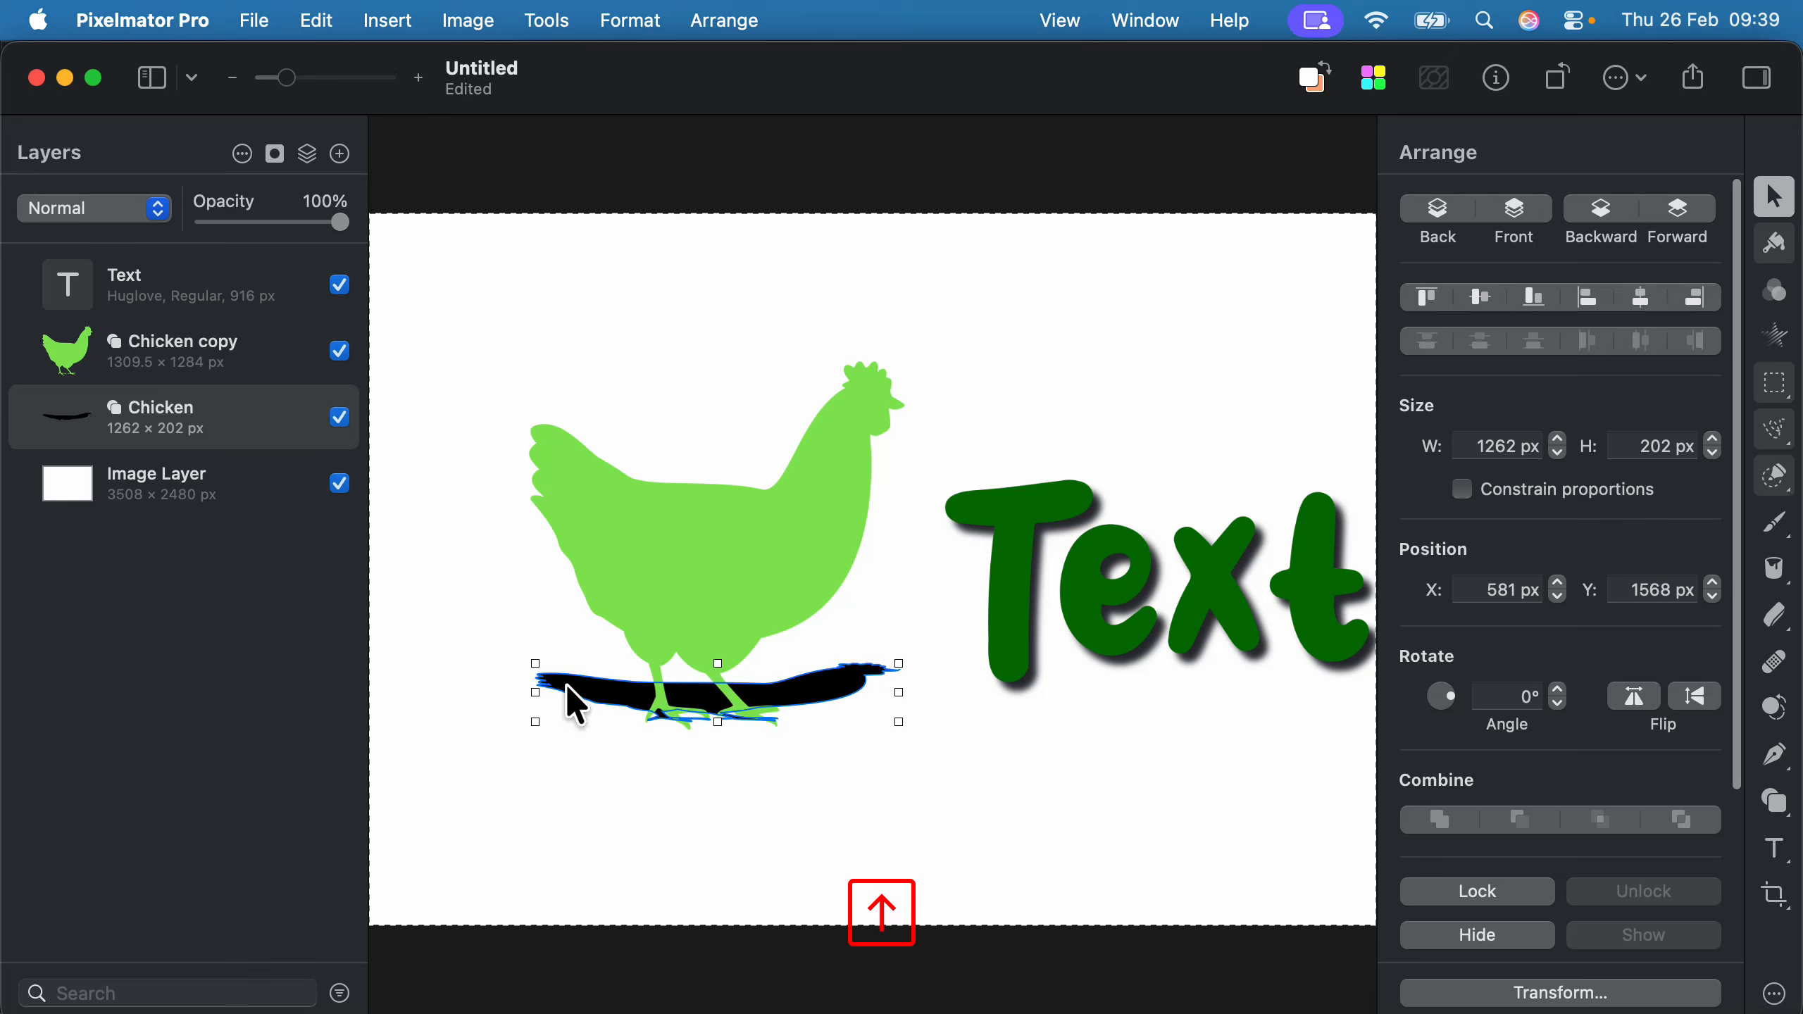
Fine-tune the vertical position of the flattened black chicken beneath the green chicken's feet.
key(Up)
key(Down)
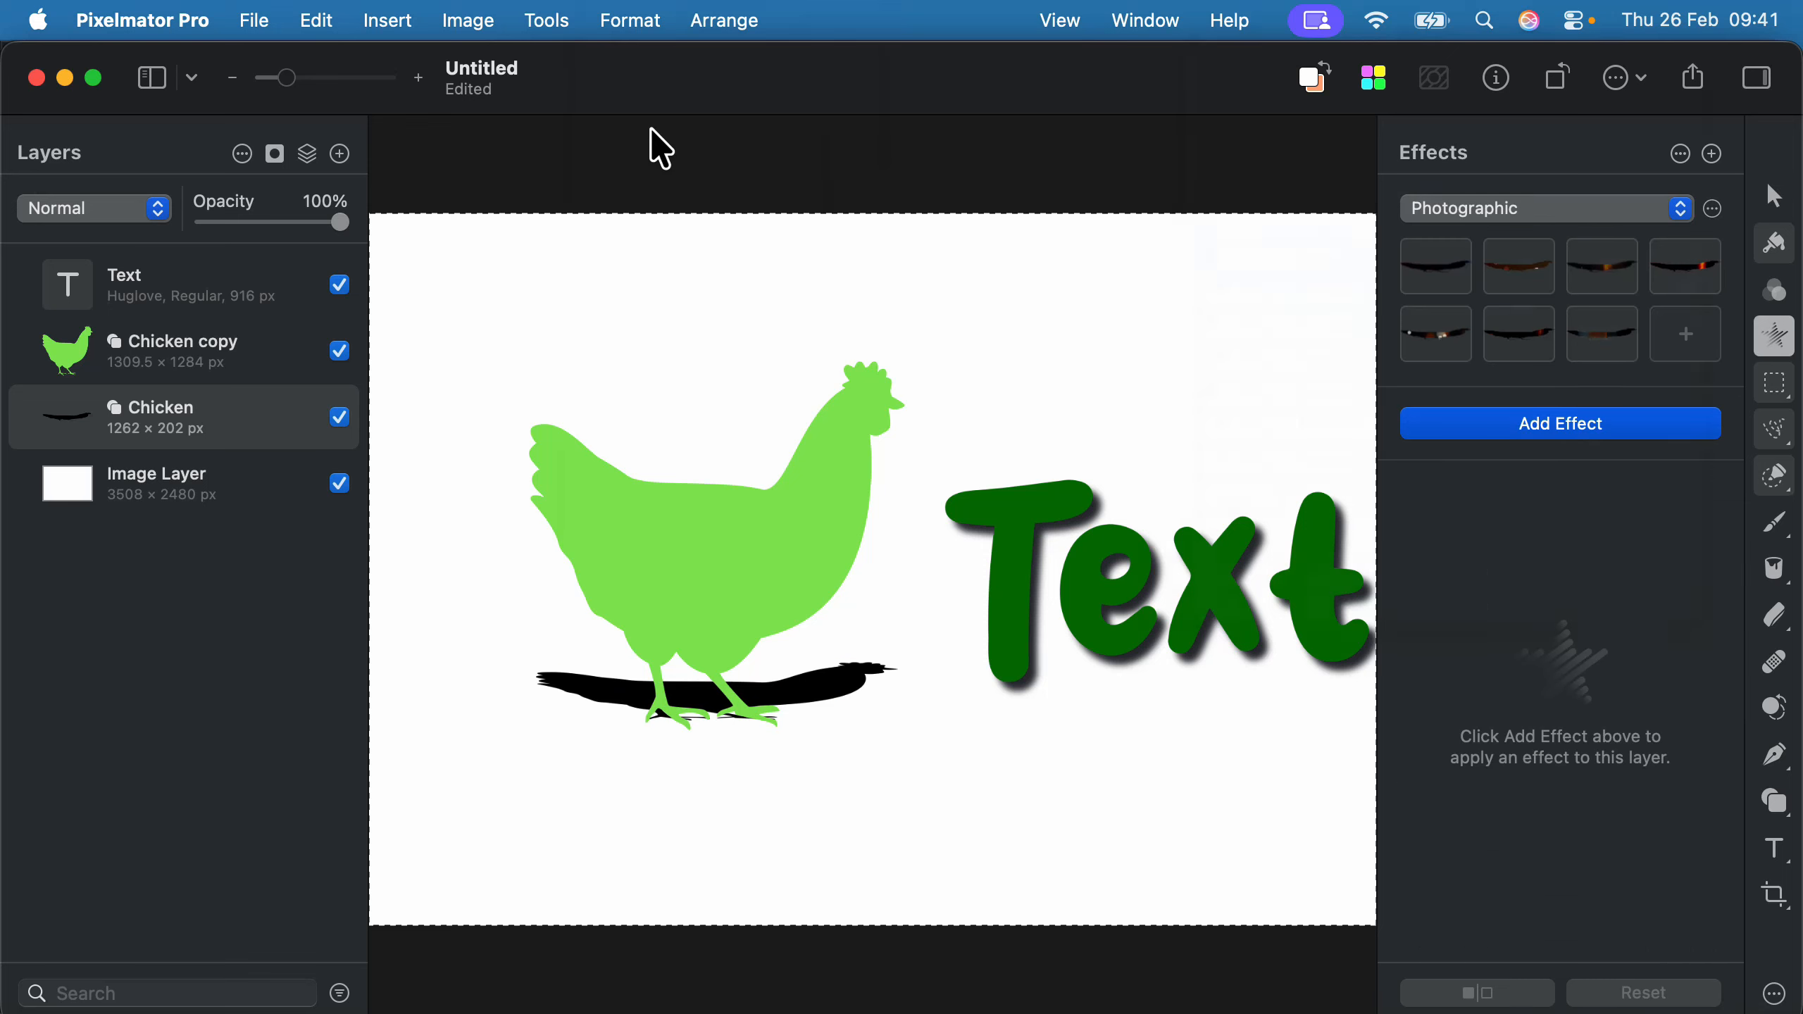
Apply a Gaussian blur with a radius of about 22.4 px to the flattened black chicken and lower its layer opacity to 60%.
click(642, 21)
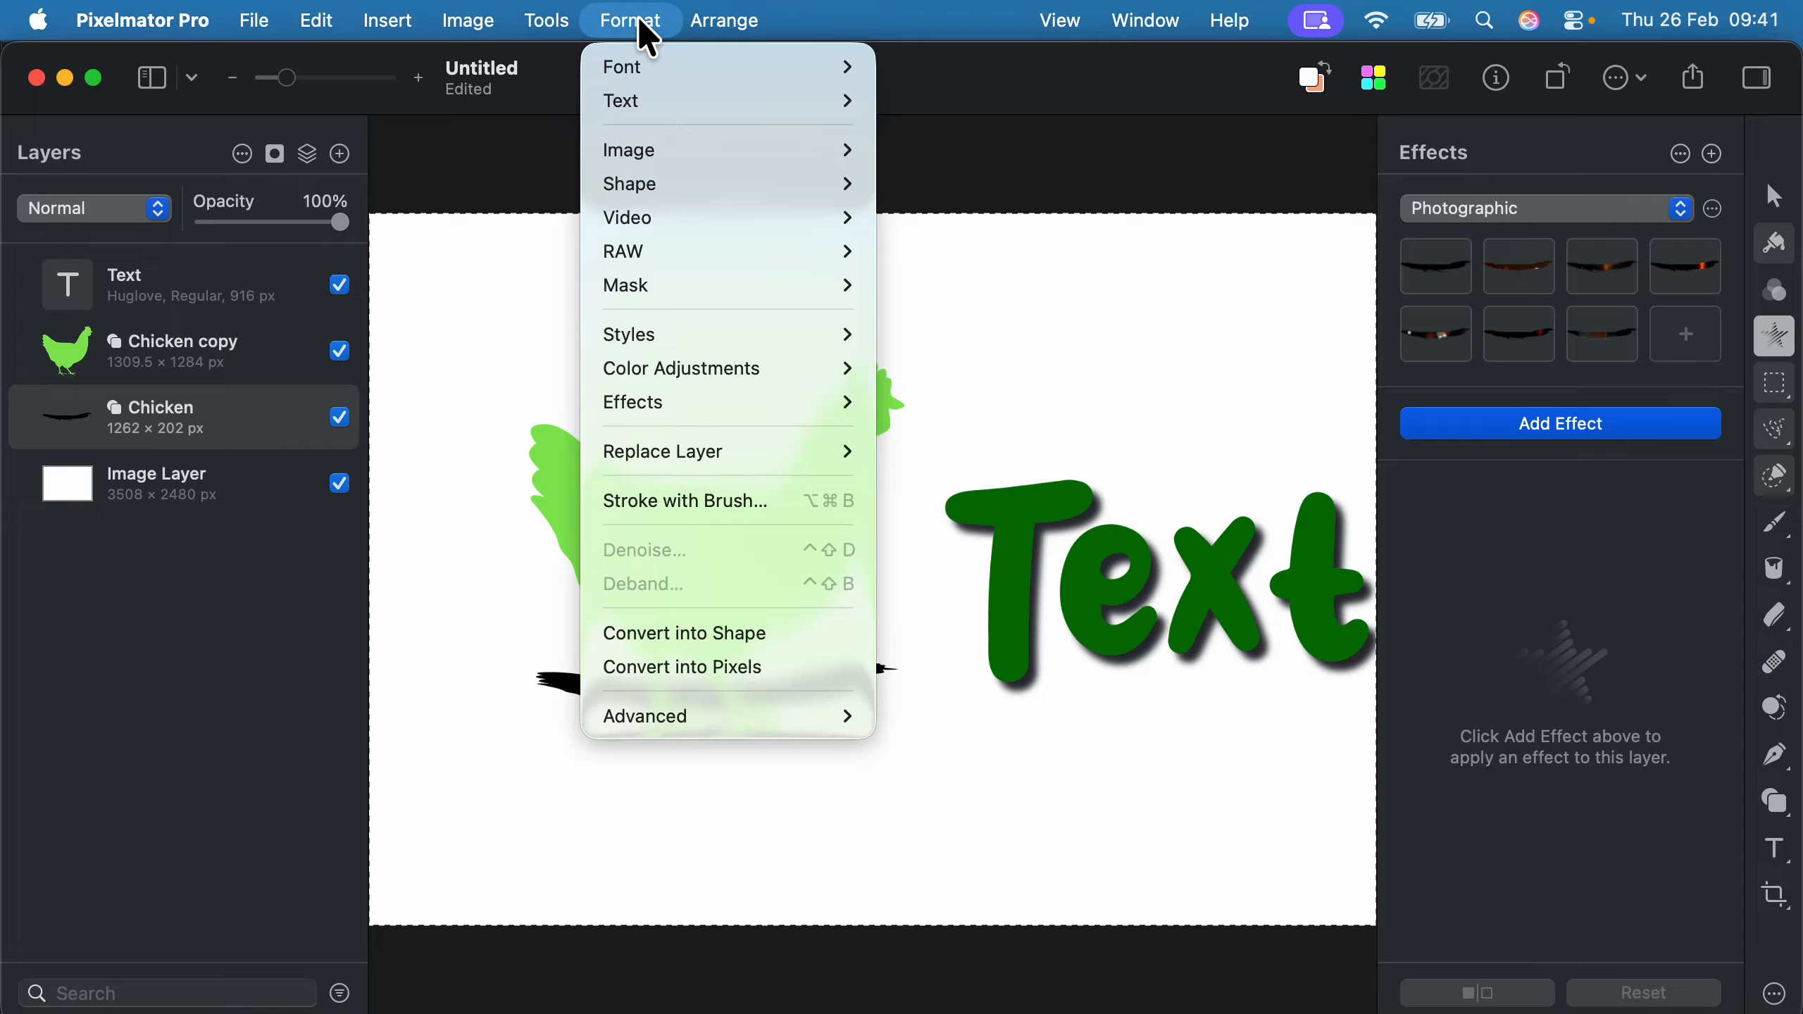
mouse_move(653, 402)
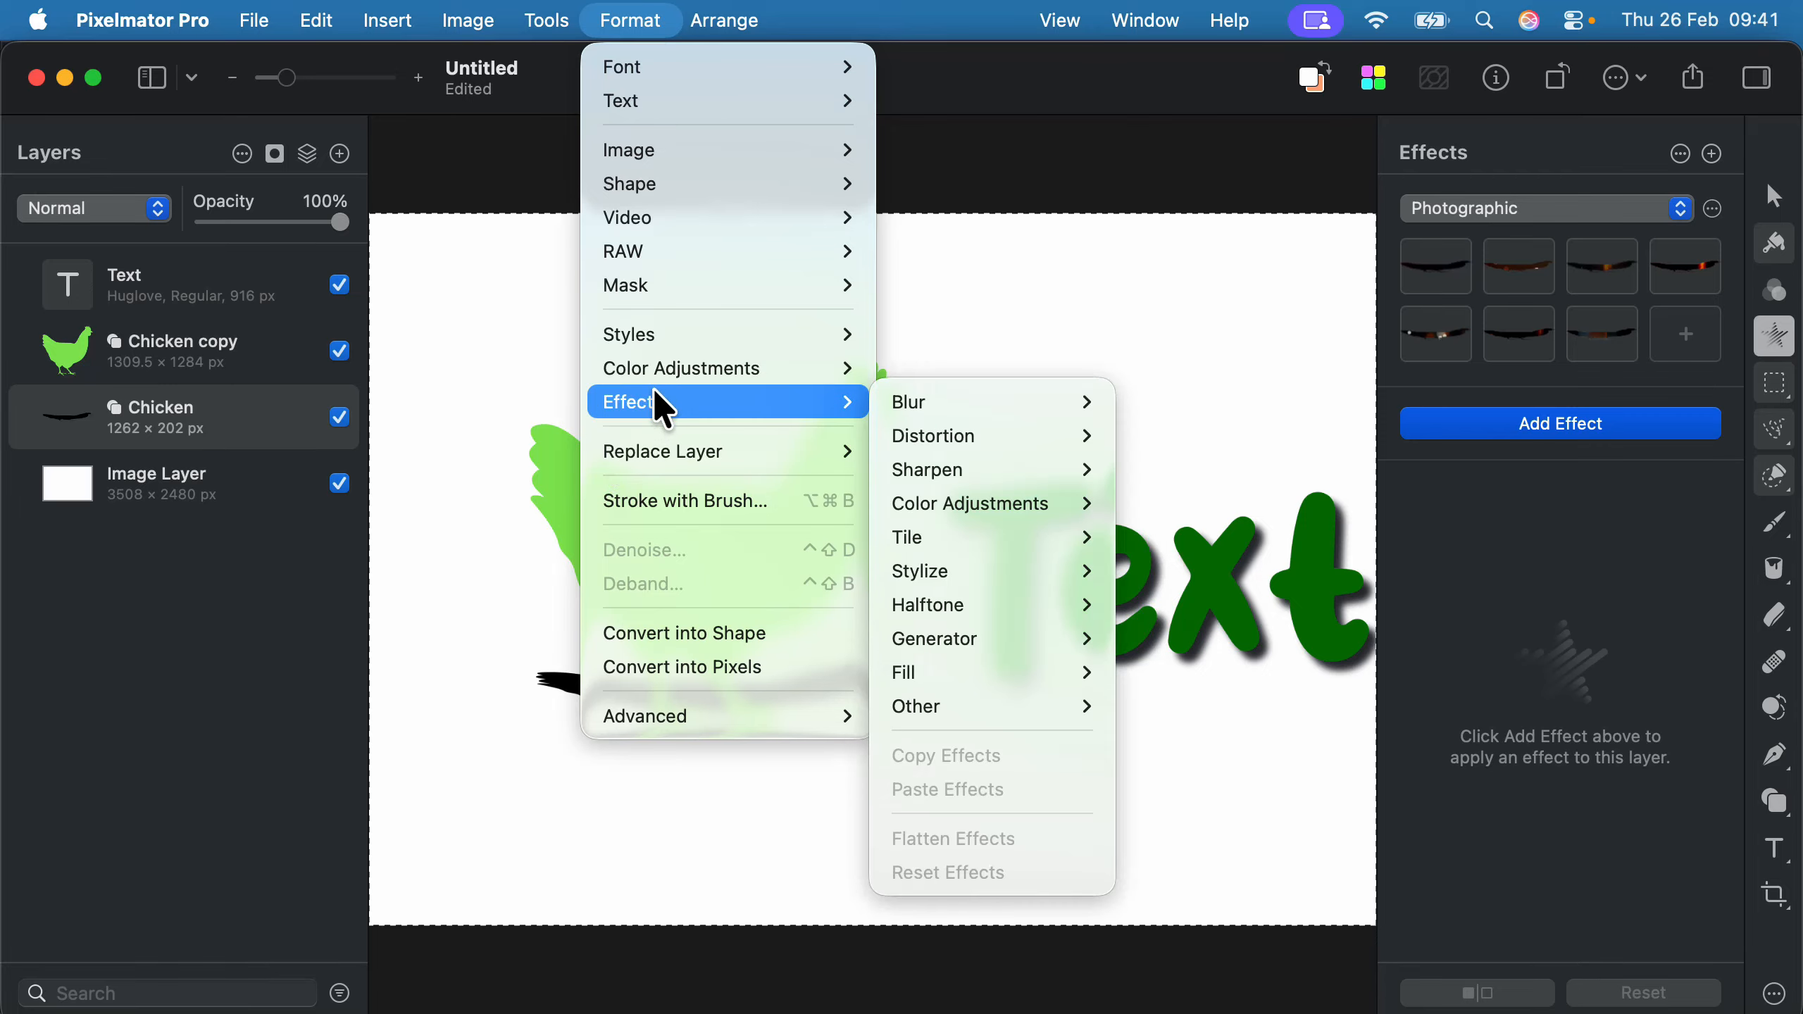
mouse_move(941, 419)
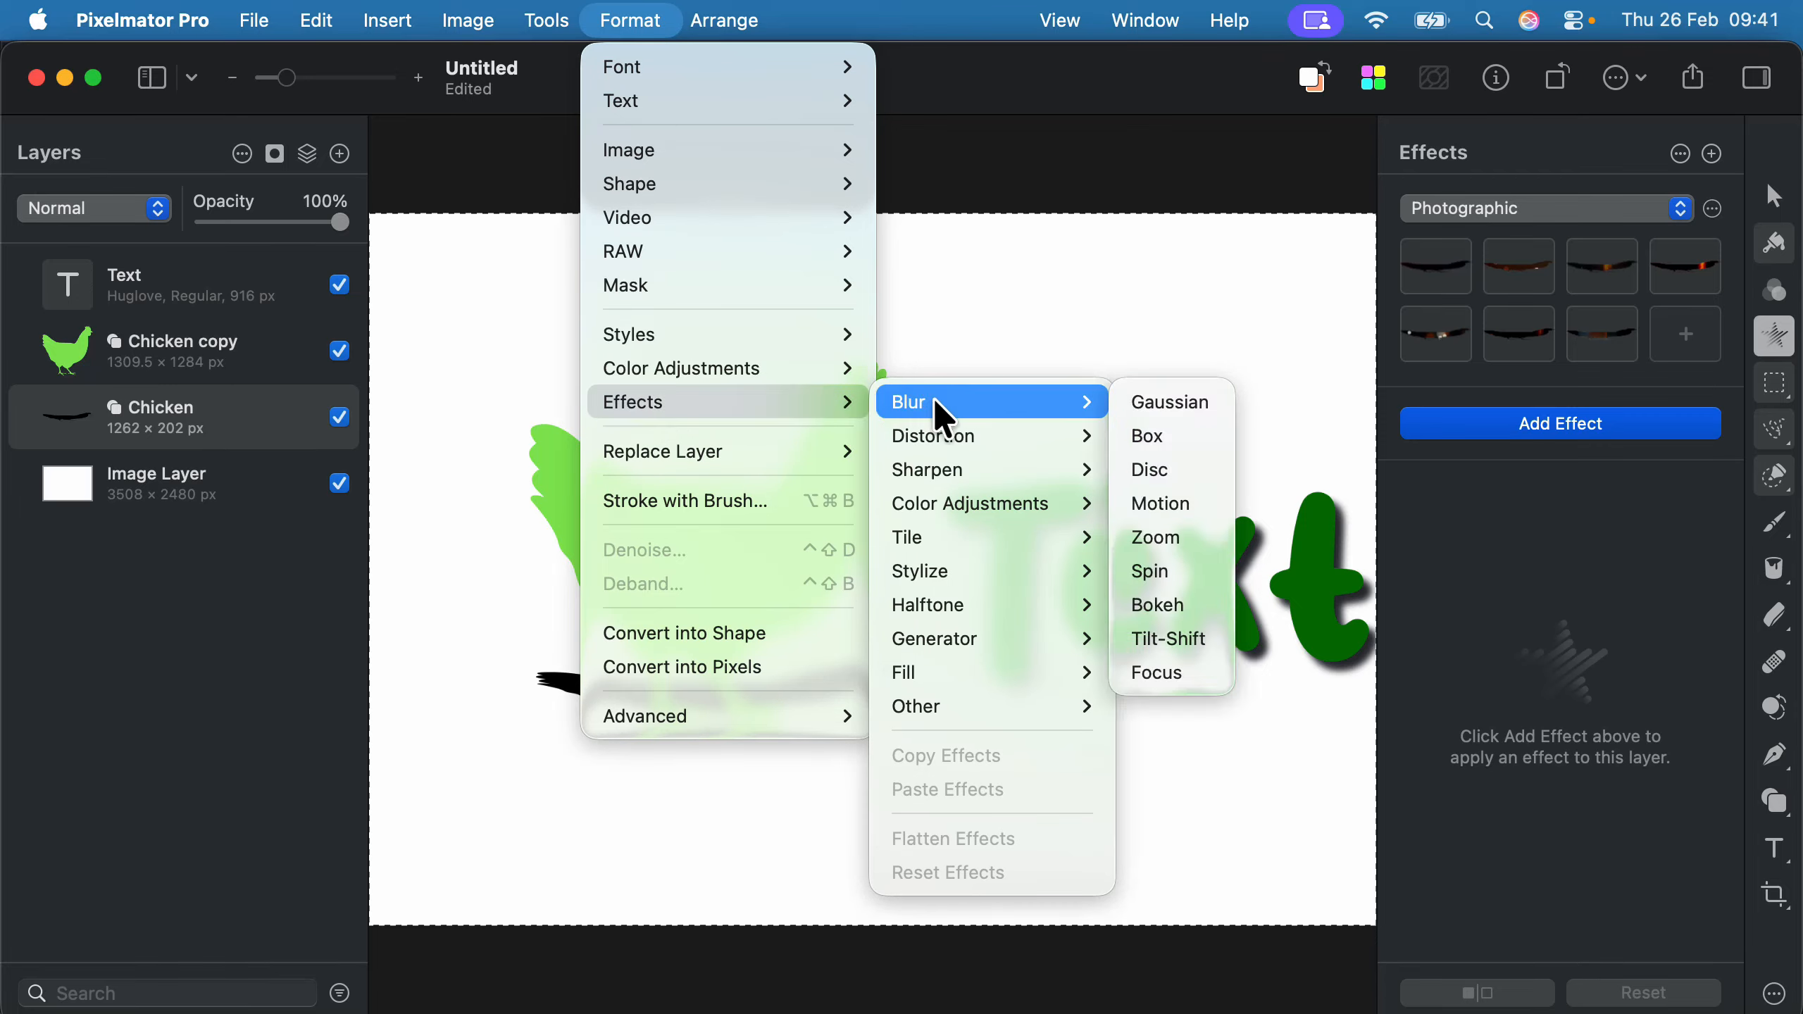
click(1206, 402)
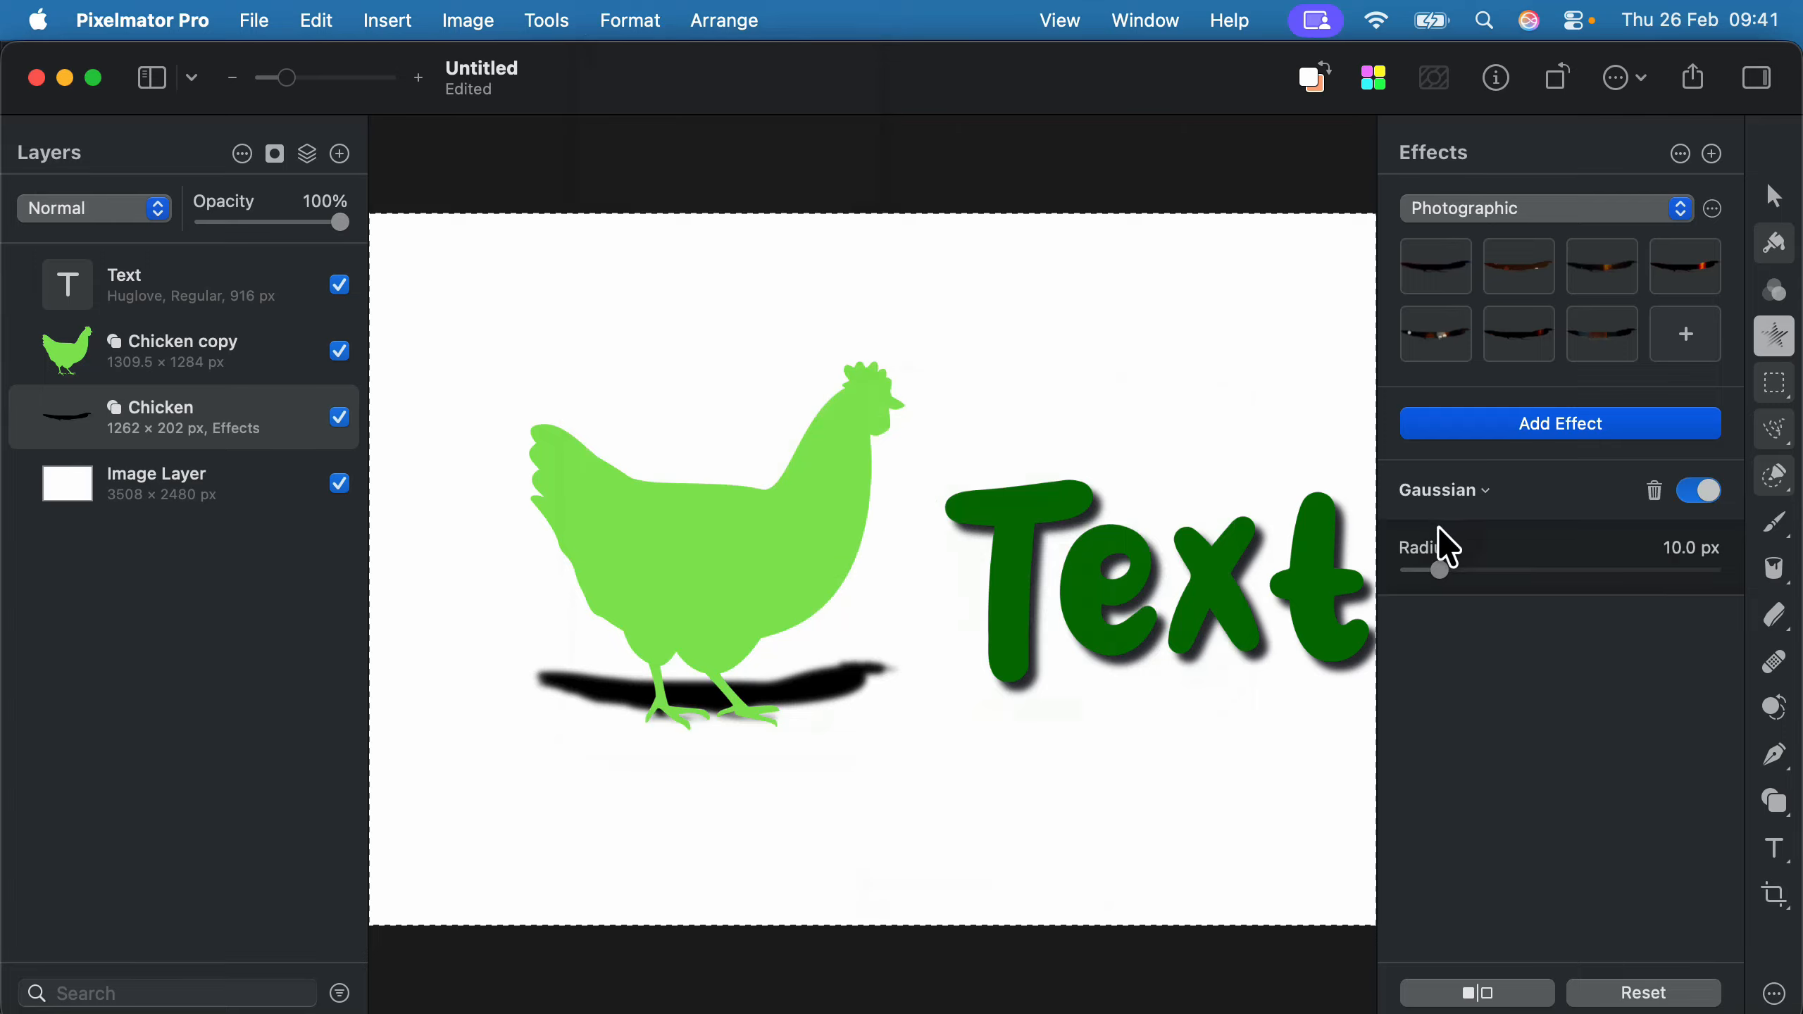
drag(1449, 572, 1485, 563)
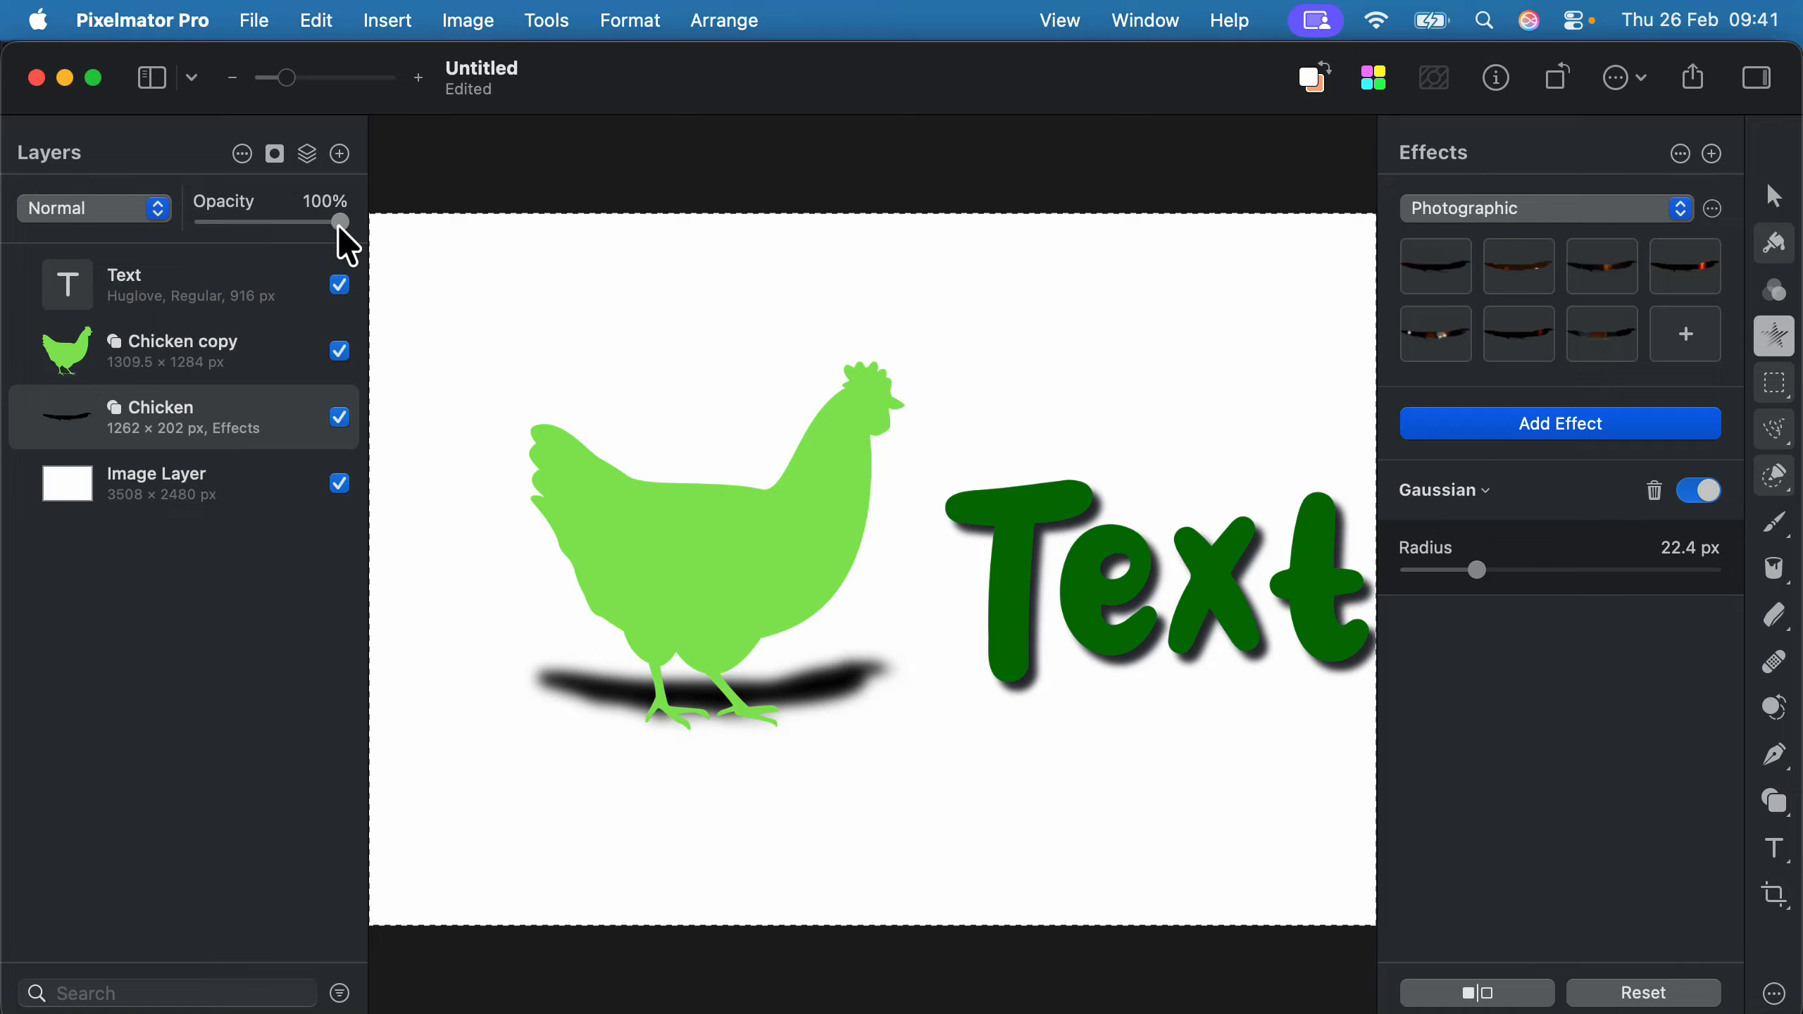
drag(339, 225, 283, 221)
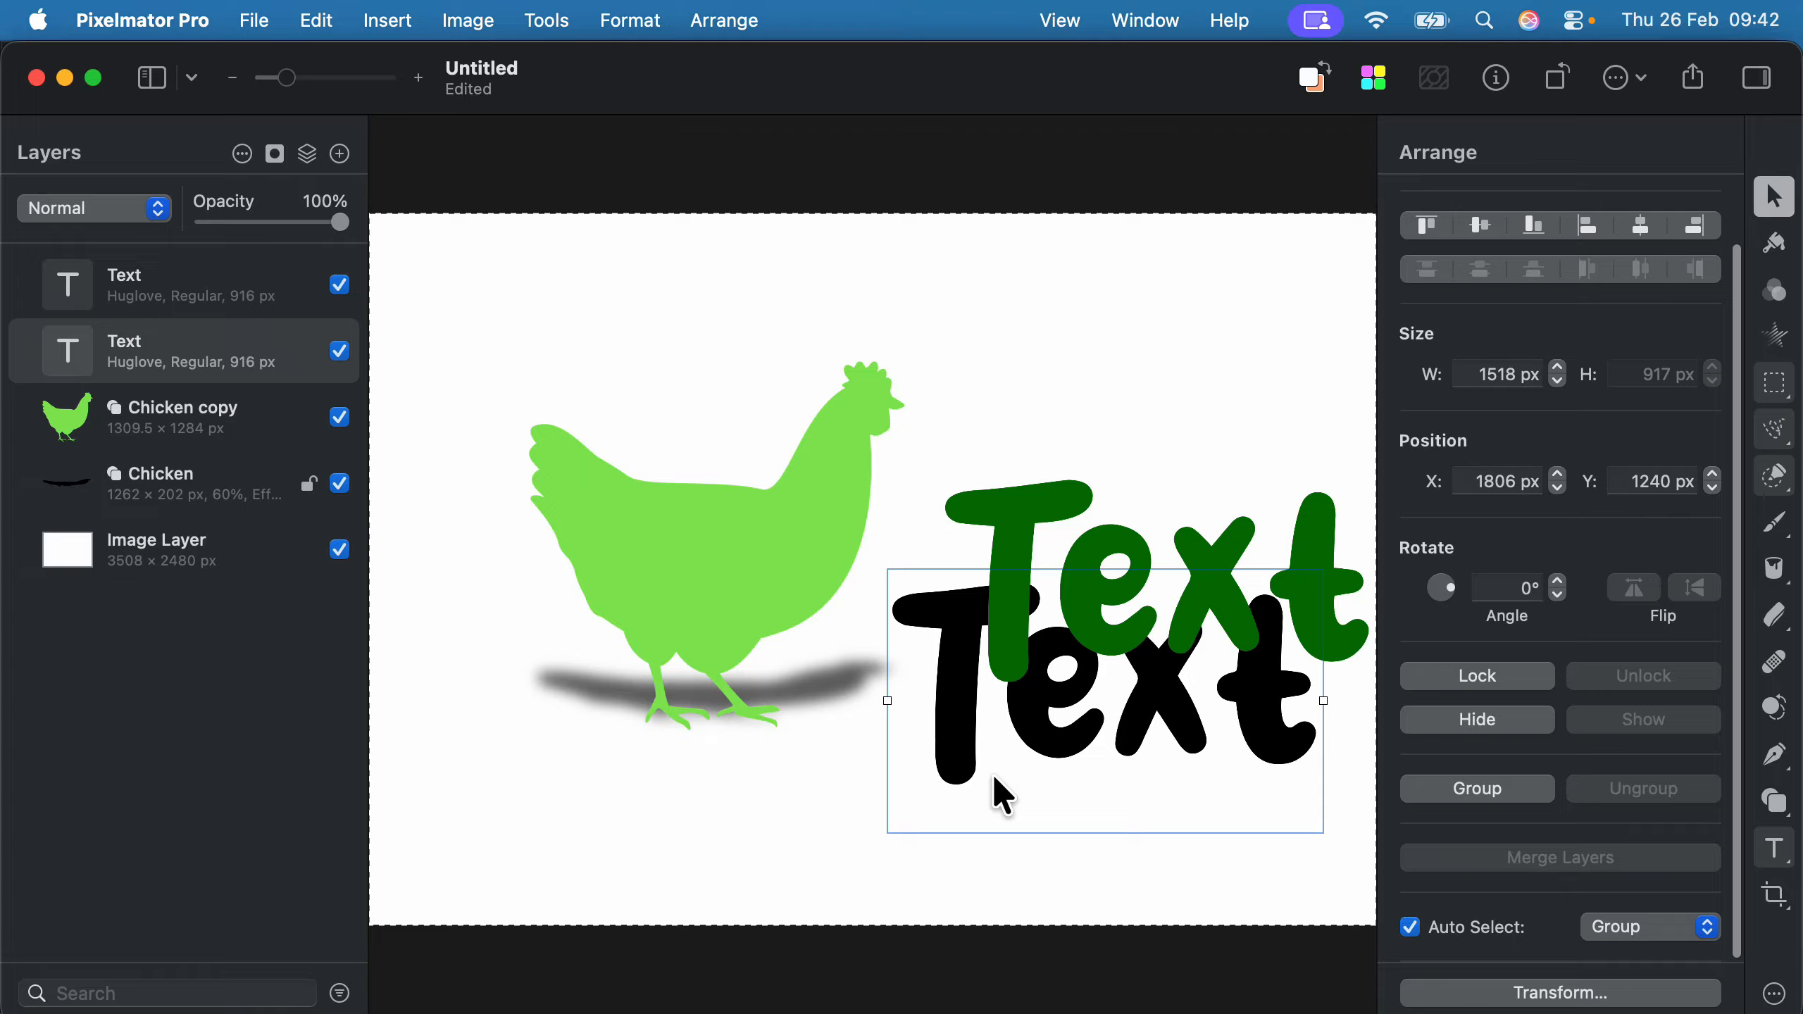
Convert the black text duplicate into a shape, flatten it to about 1475 × 142 px and place it at the green text's base.
right_click(193, 361)
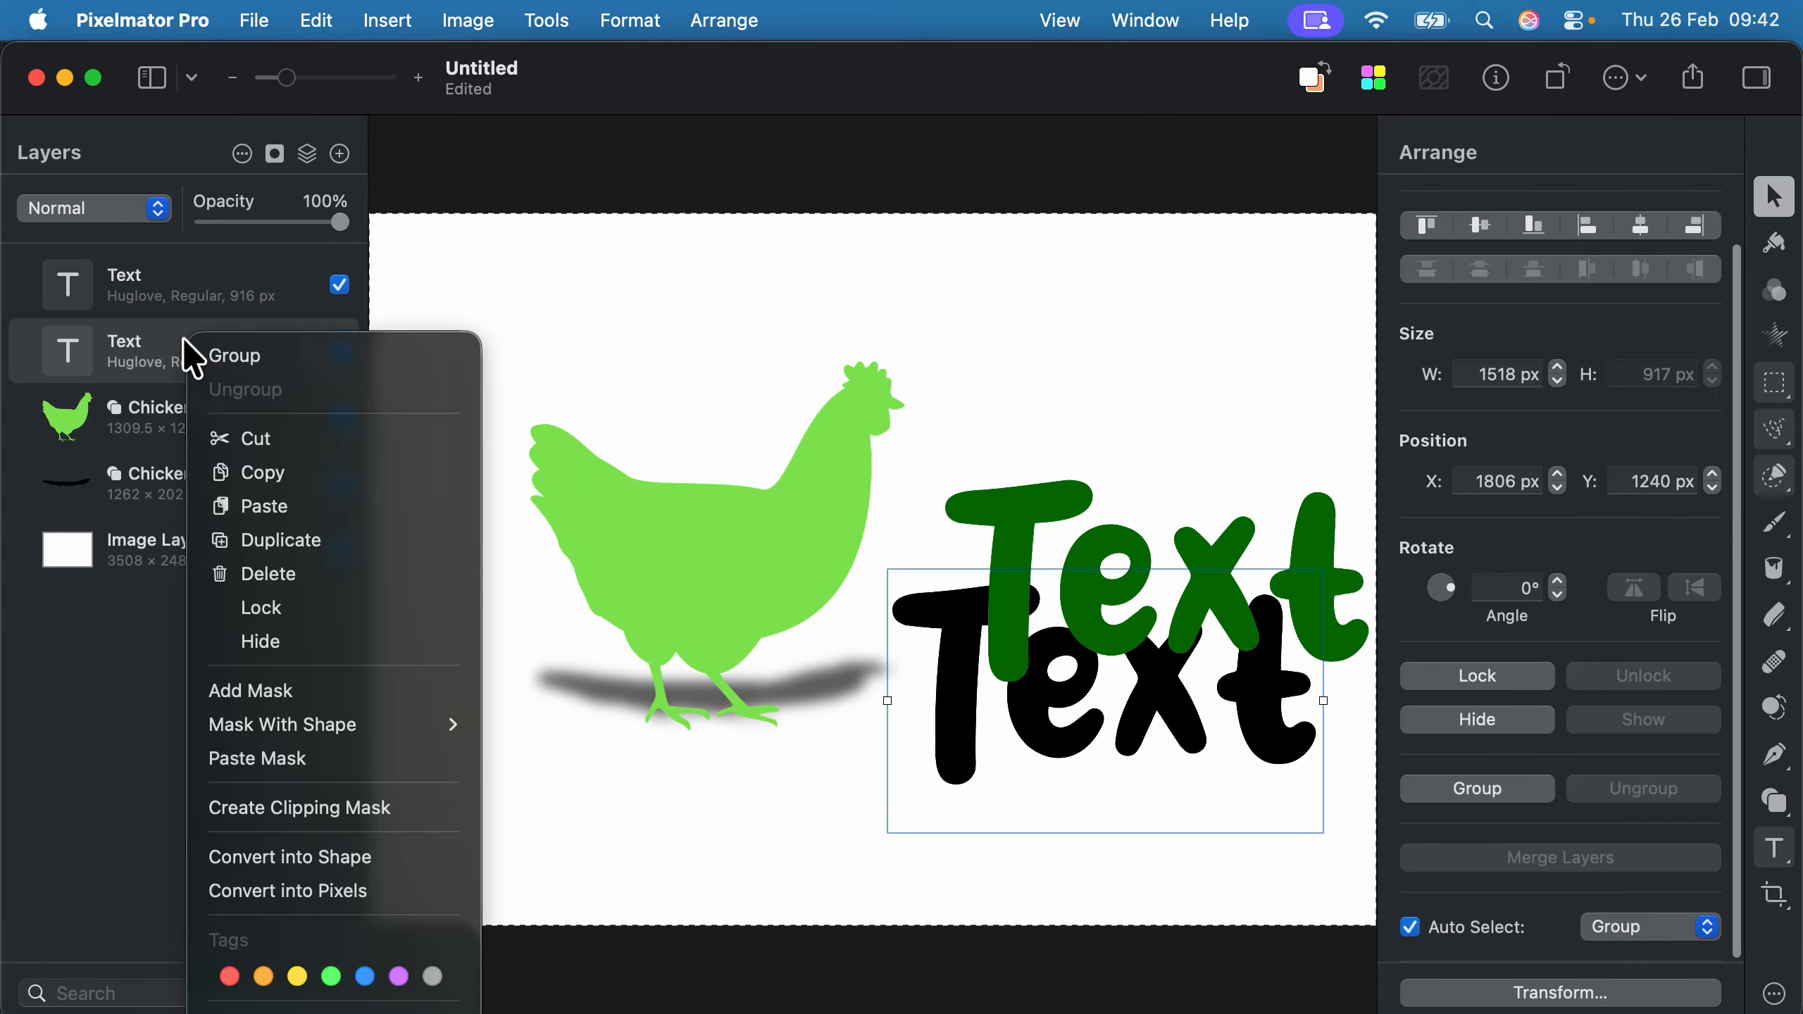
click(327, 858)
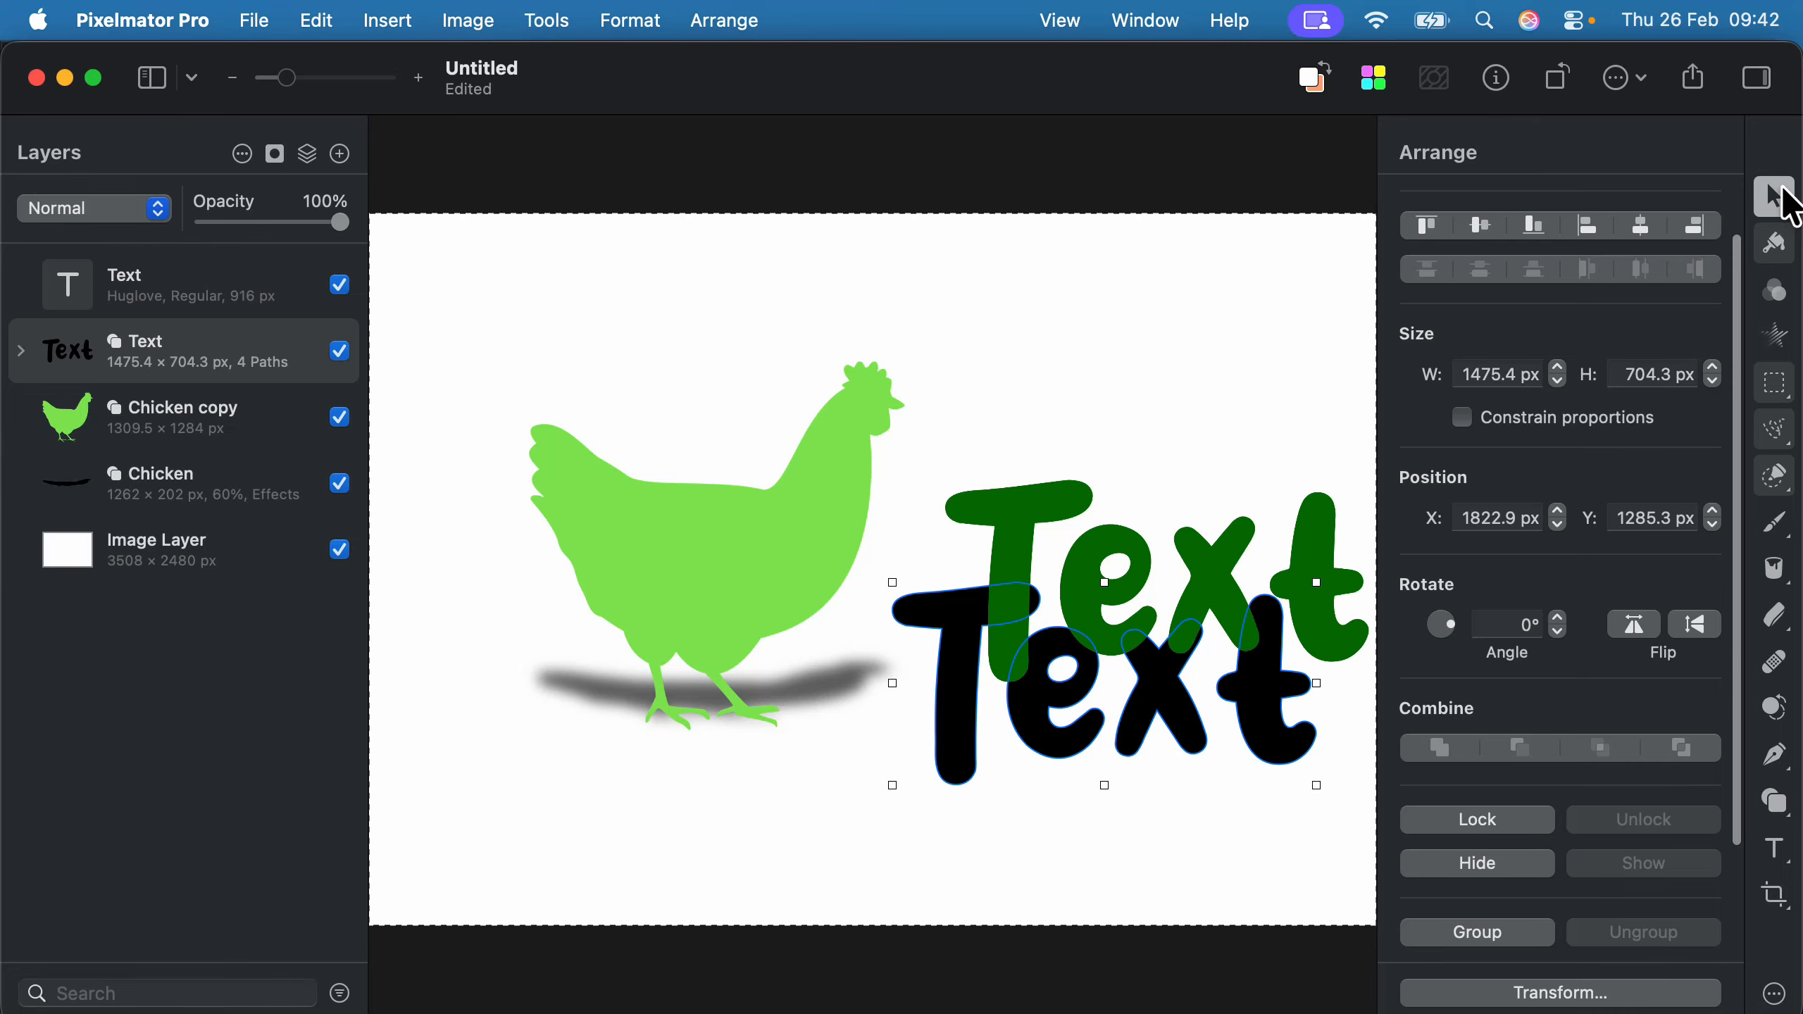
drag(1105, 583, 1087, 745)
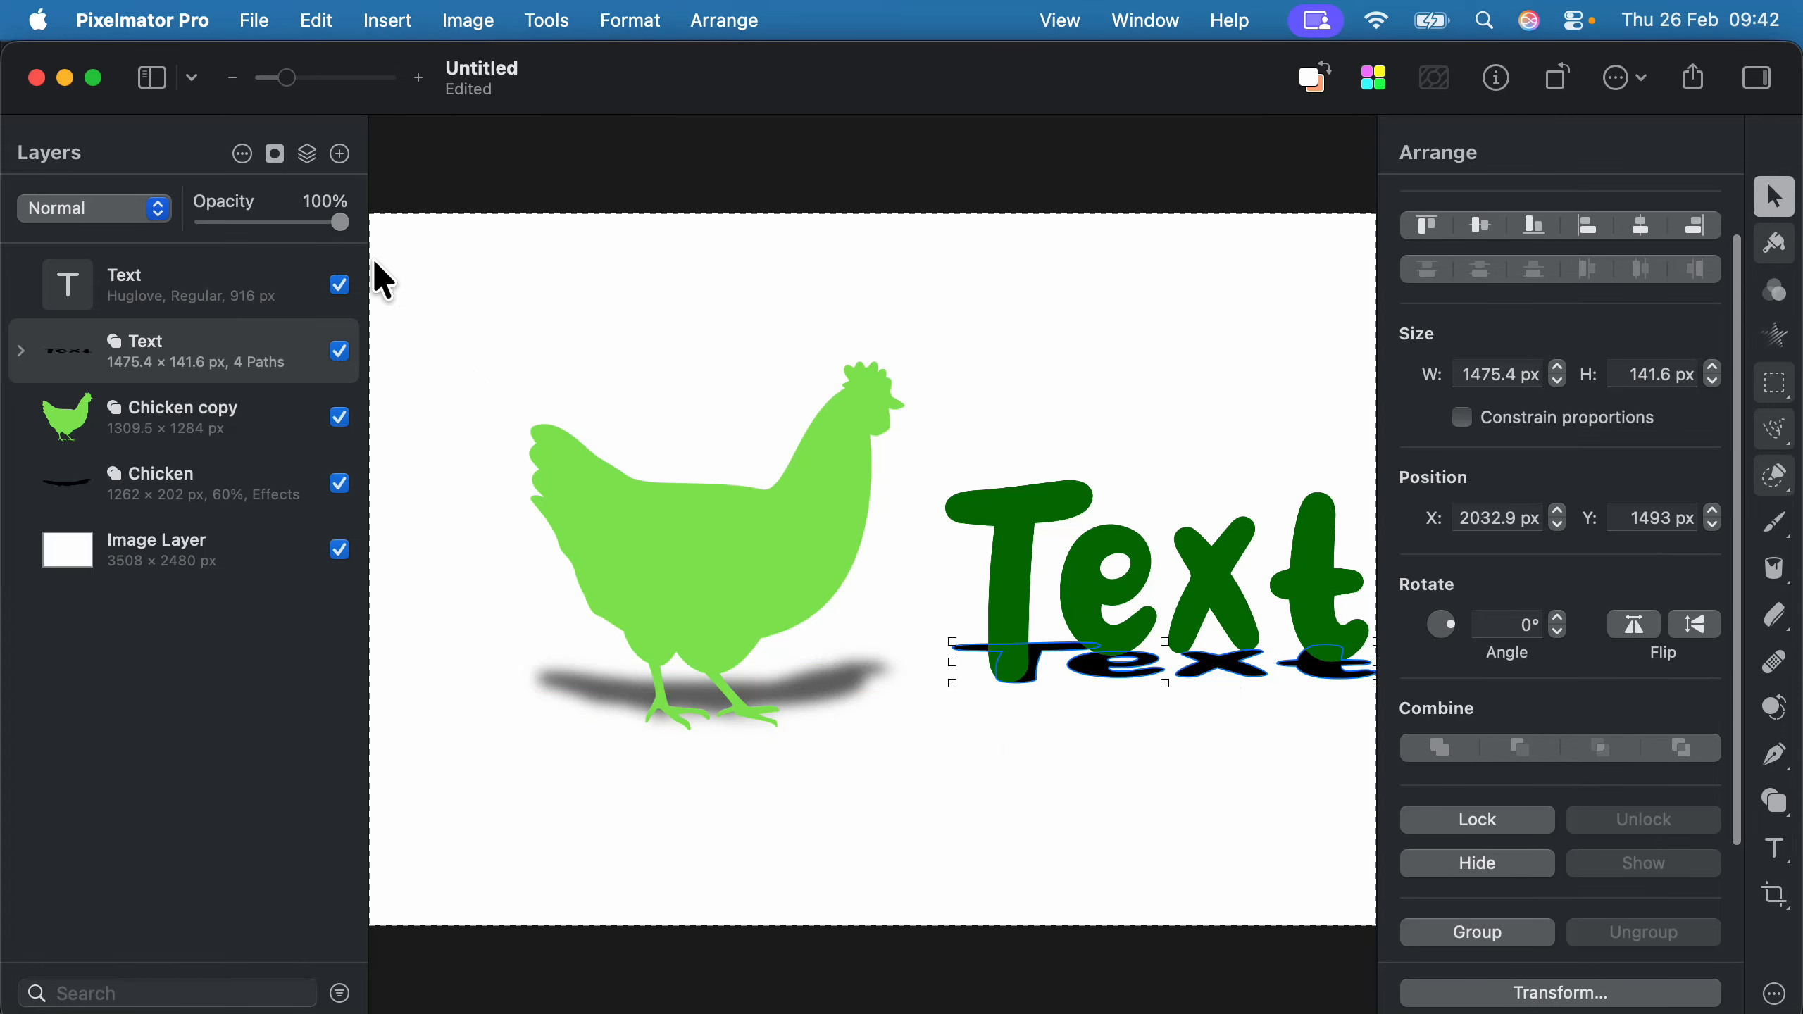
Open the formatting commands for the flattened black text shape.
click(622, 21)
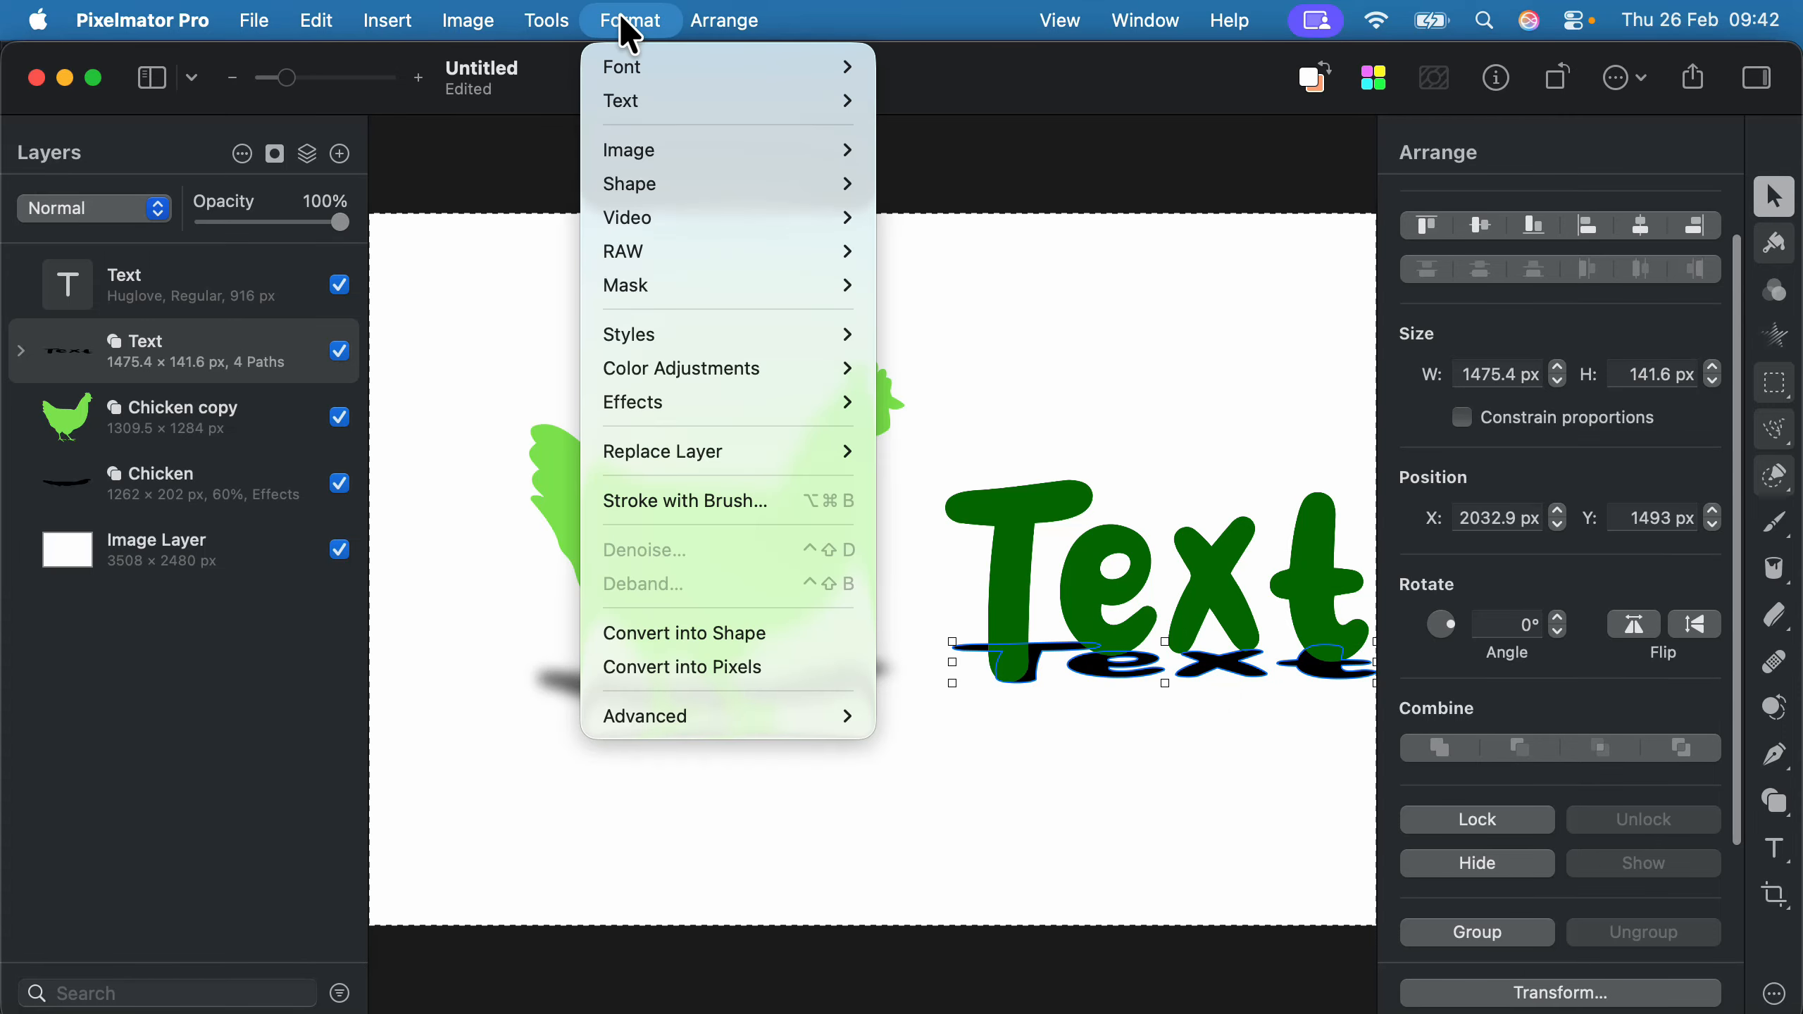